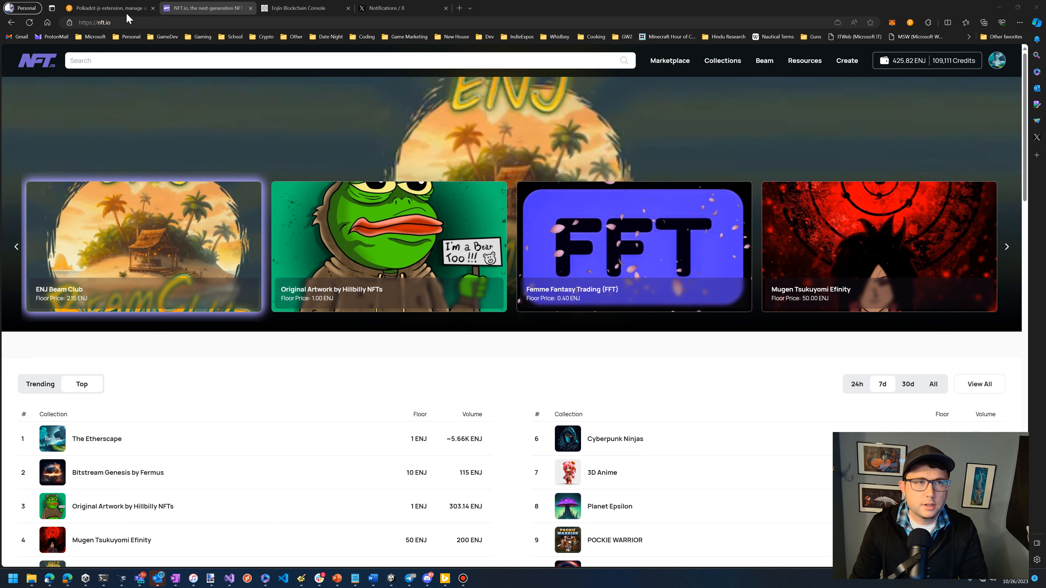
View the wallet accounts in the Polkadot{.js} extension, then close the extension's web page.
left_click(120, 8)
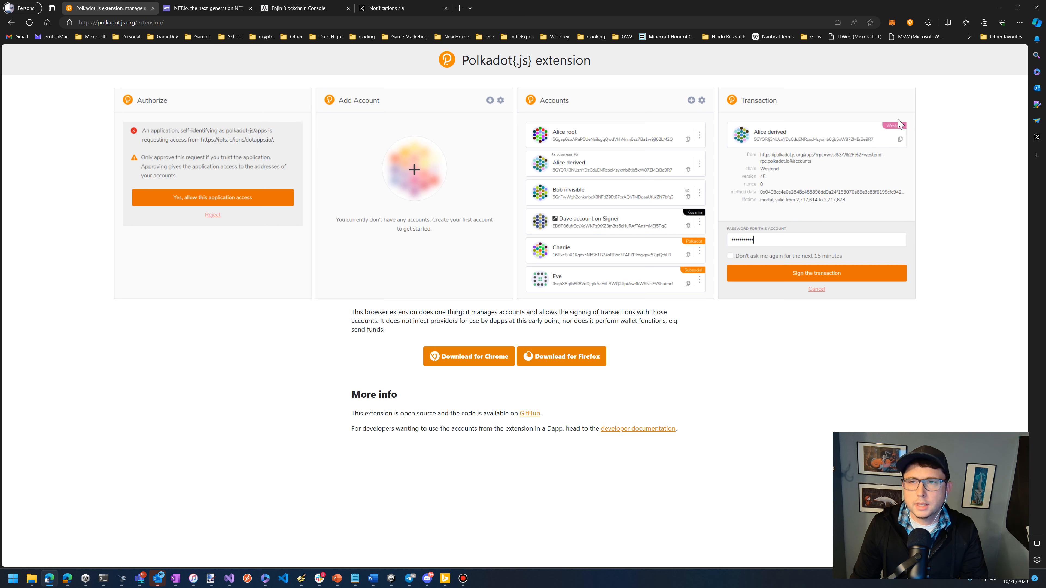
left_click(910, 23)
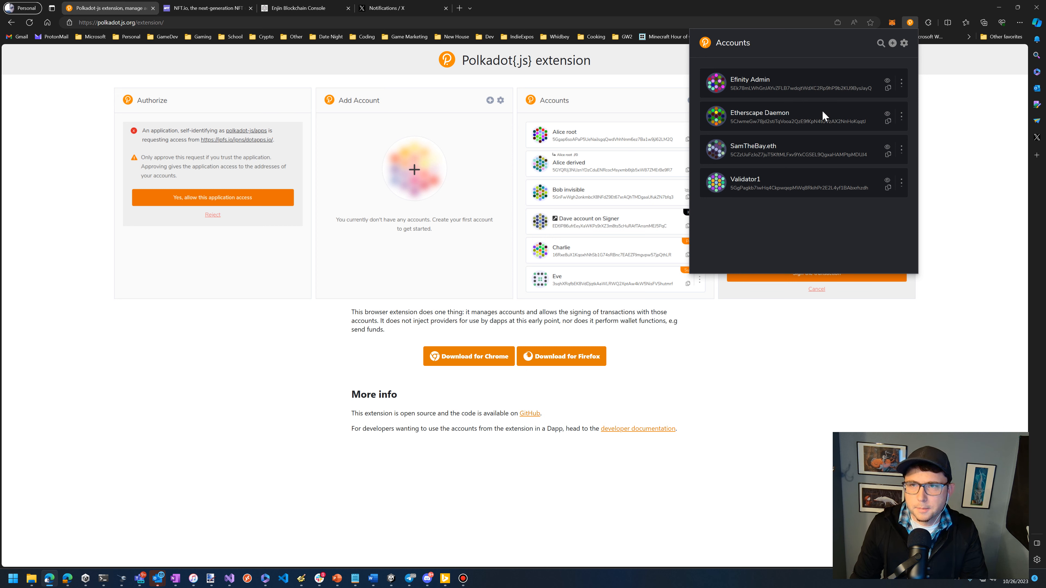
left_click(963, 122)
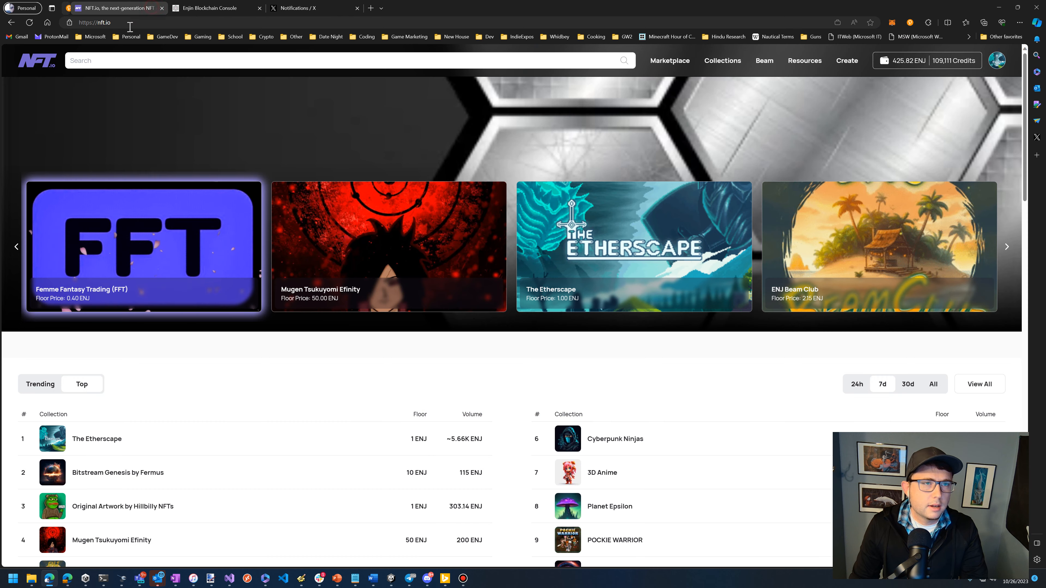
left_click(152, 8)
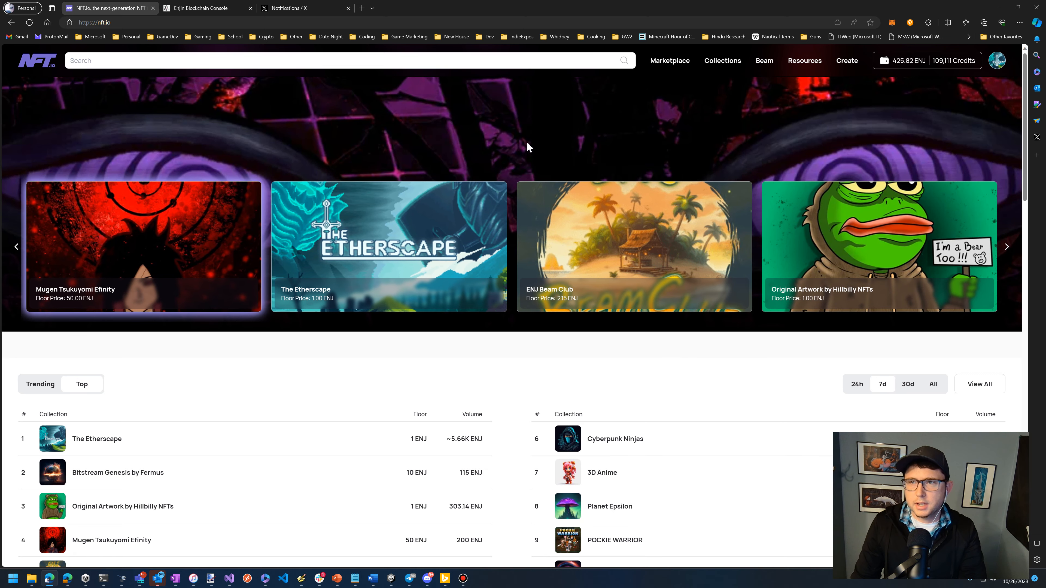
Start creating a new token in the SamTheBay's Cornucopia collection.
left_click(998, 66)
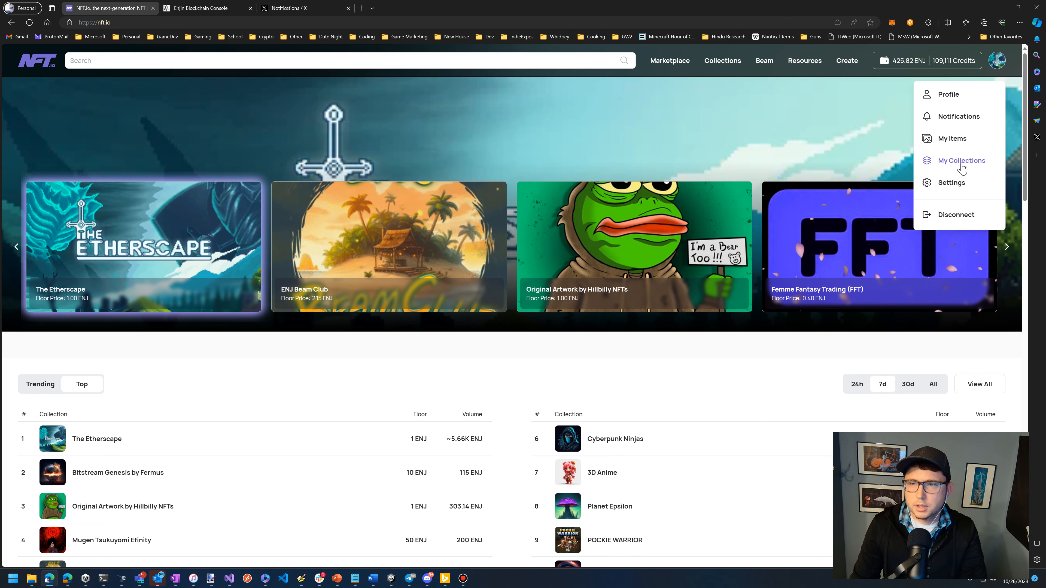
left_click(846, 61)
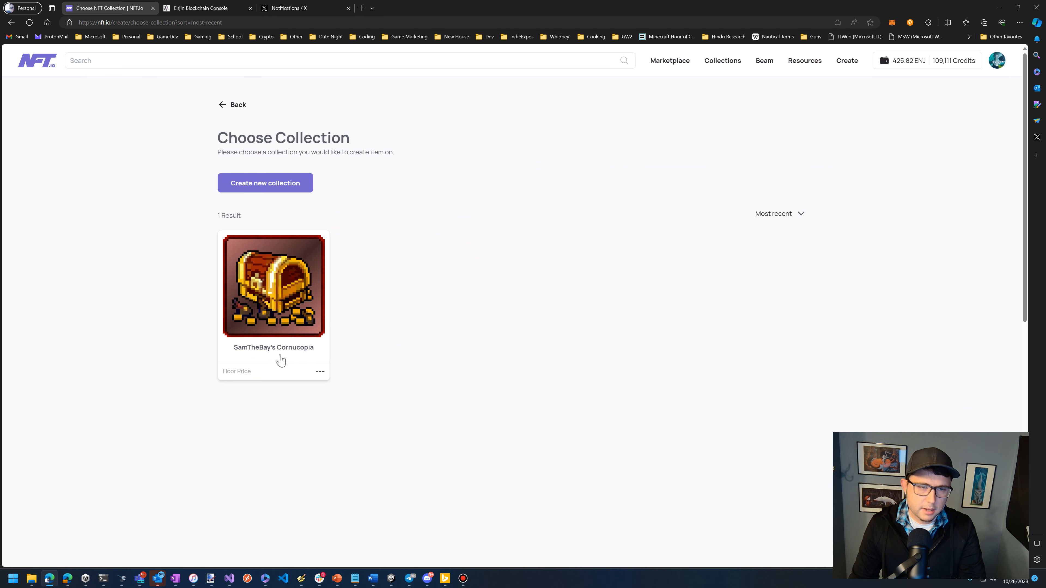
left_click(269, 303)
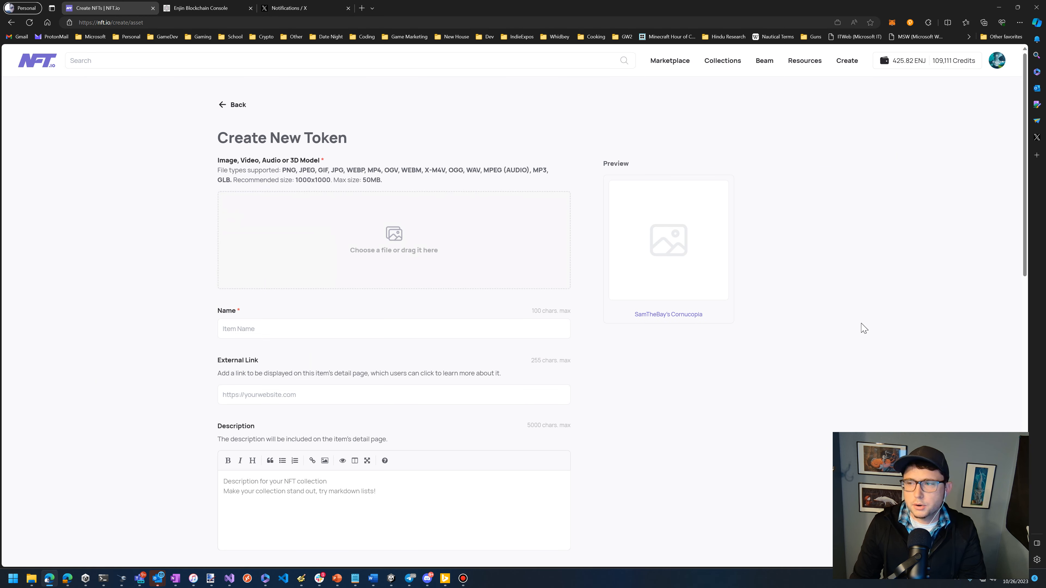
Add the blue crystal image from the ItemSource folder as the token's media and name the token "Powerful Shard!".
mouse_move(31, 578)
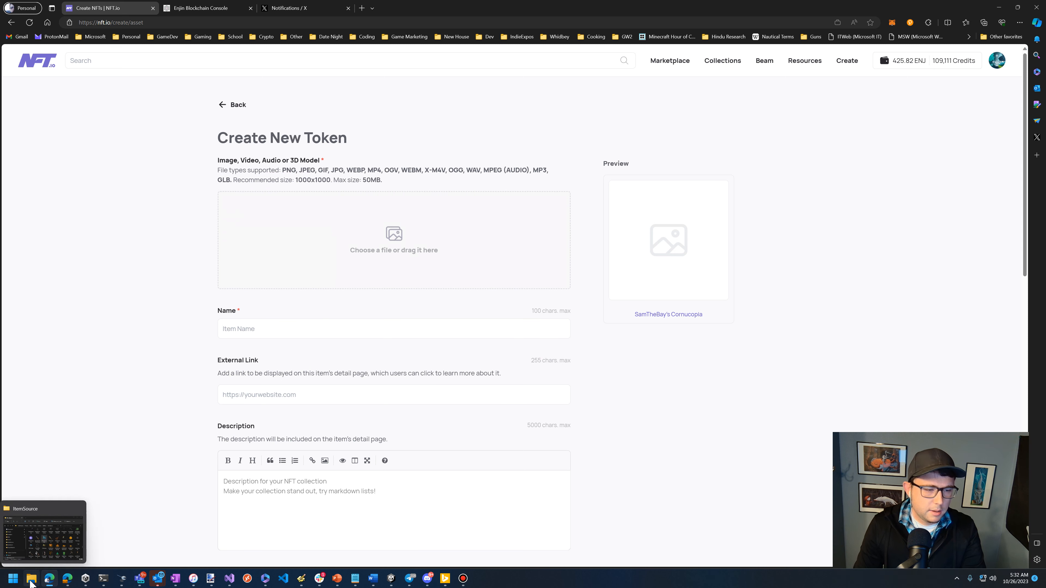
left_click(36, 541)
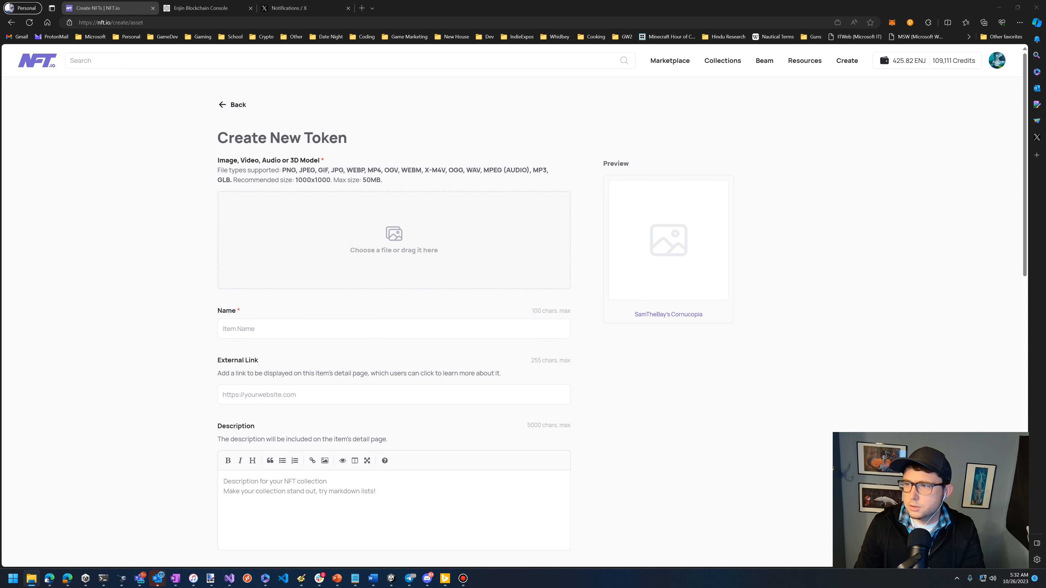
left_click_drag(886, 248, 457, 247)
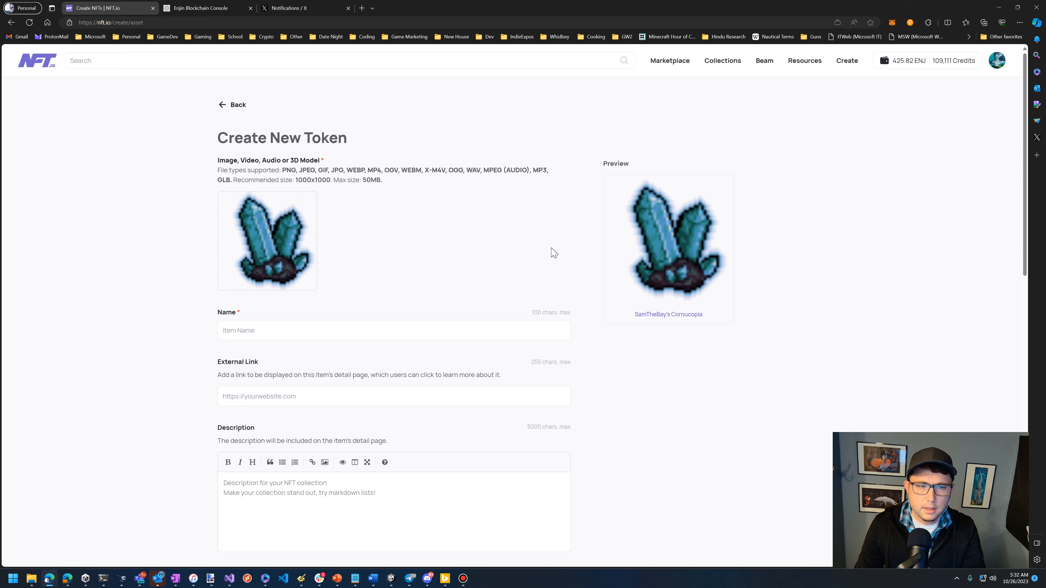
left_click(359, 330)
type("Powerful Shard!")
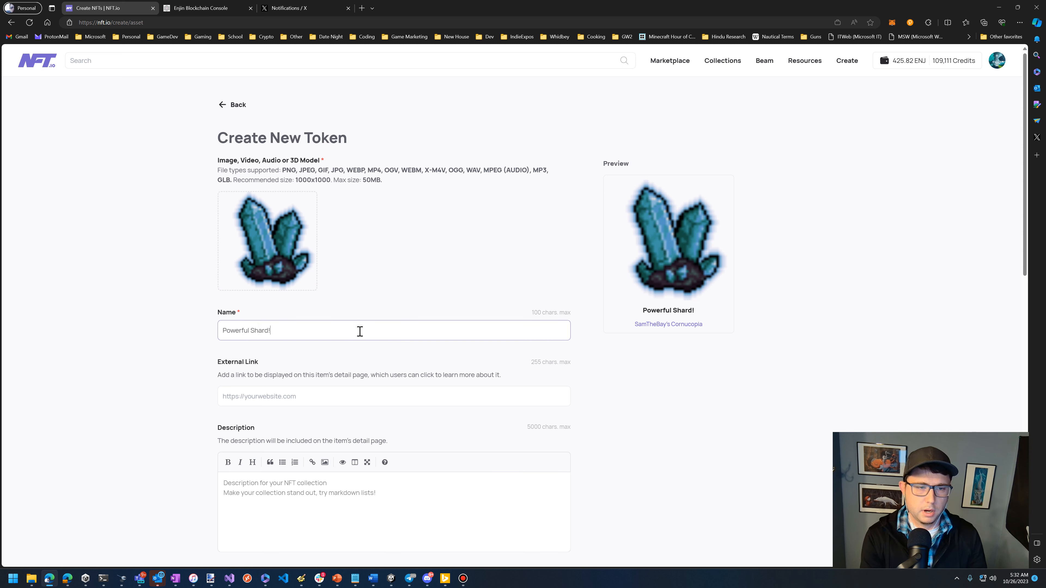
Enter the token description "Use this to unlock the powers of great potential!".
scroll(425, 343, "down", 3)
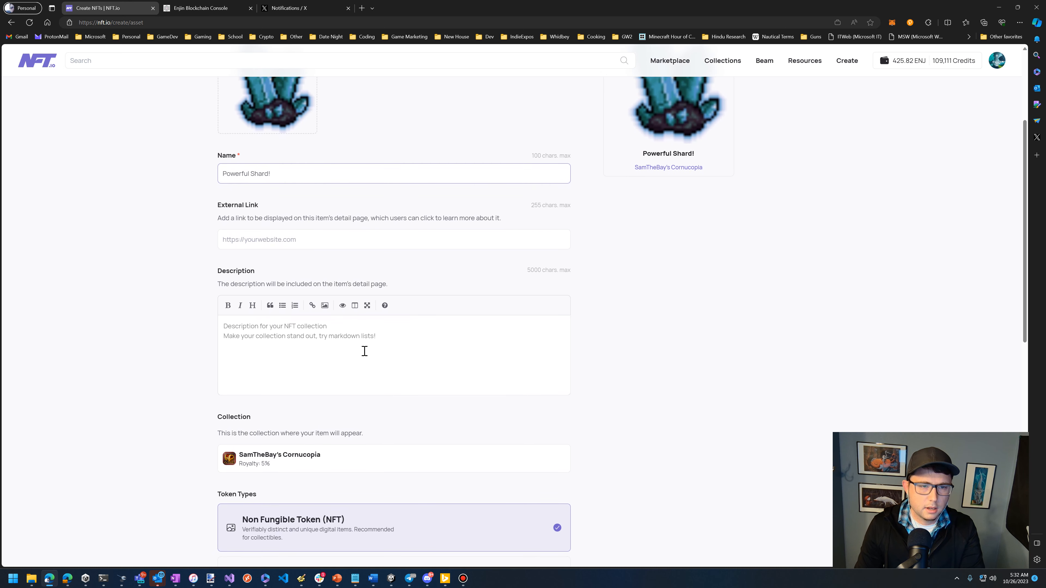
left_click(411, 354)
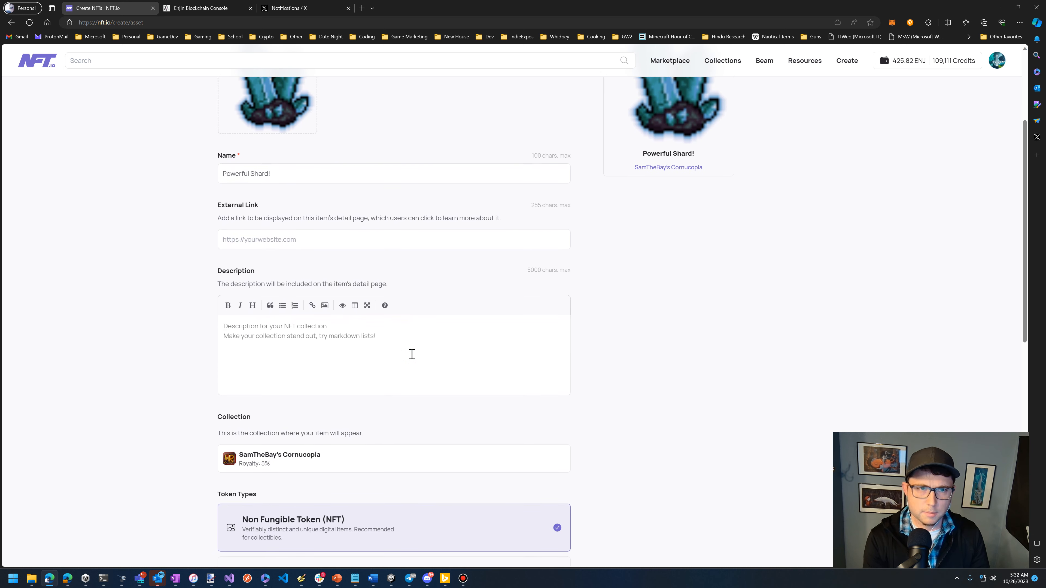
type("U")
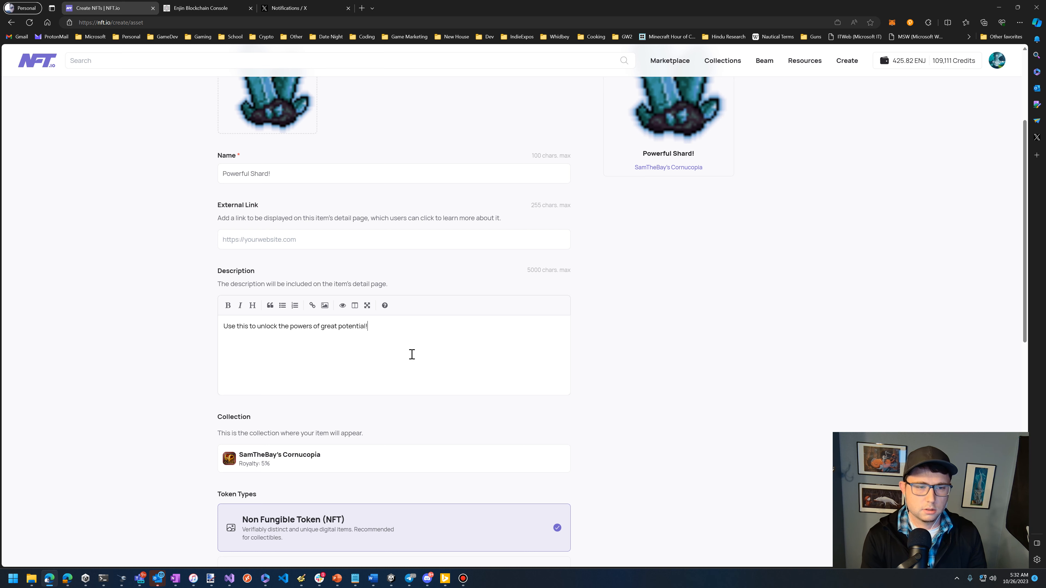
scroll(450, 287, "down", 4)
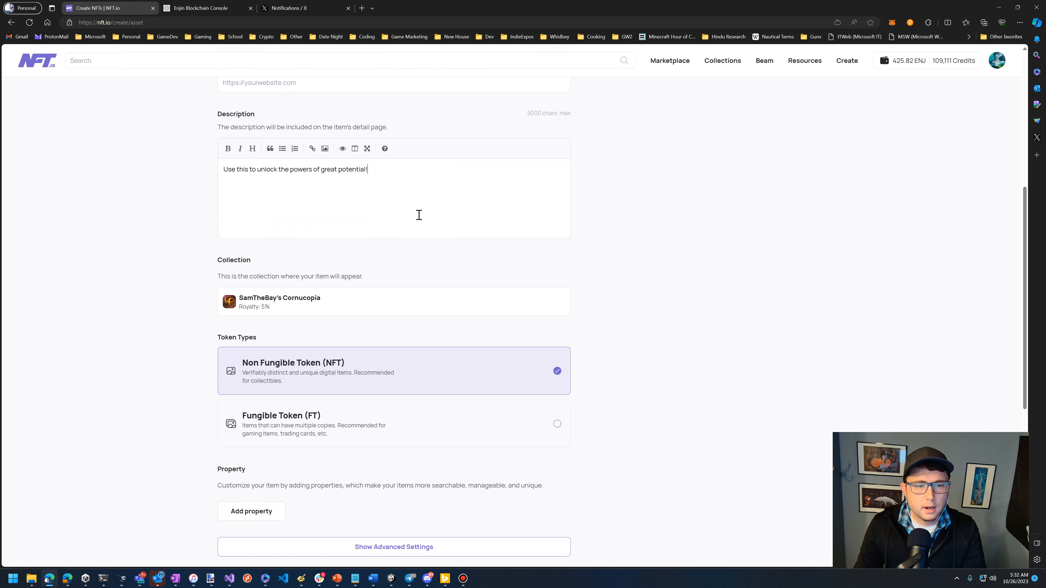
left_click(379, 182)
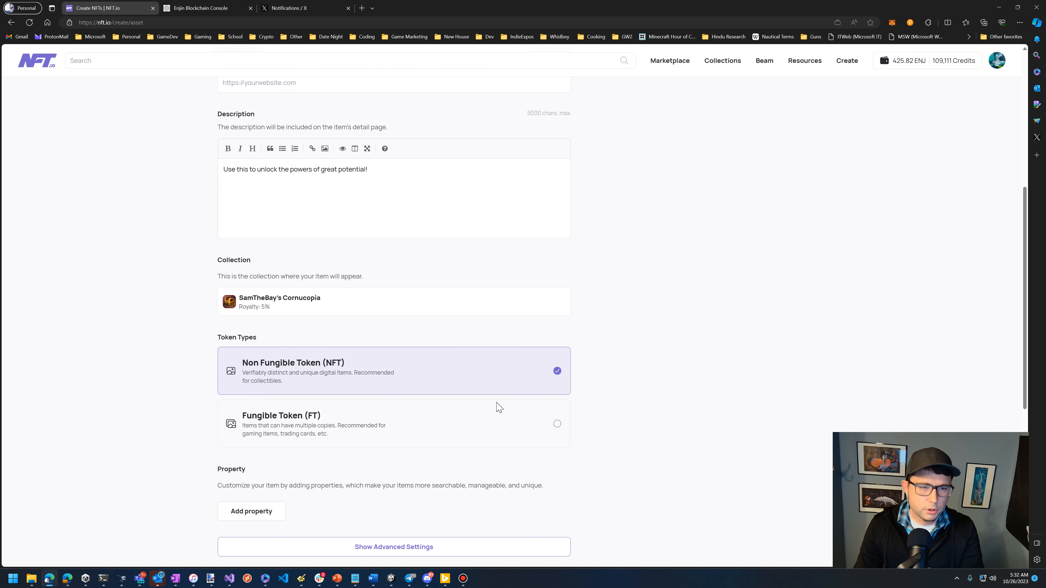
Add a token property named Power with the value 77.
scroll(483, 397, "down", 5)
scroll(488, 409, "up", 1)
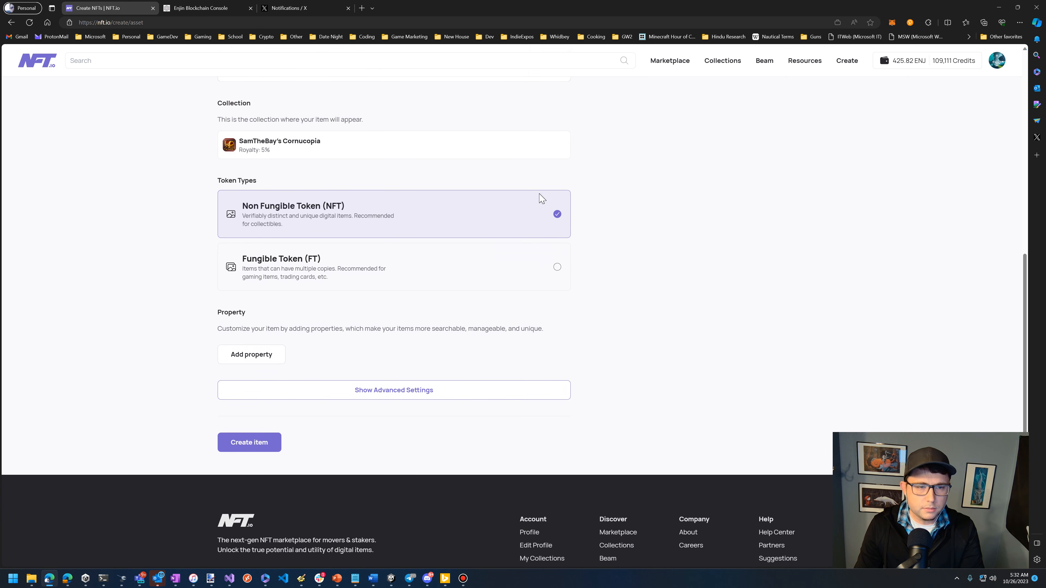
left_click(273, 357)
left_click(288, 351)
type("Power")
key("Tab")
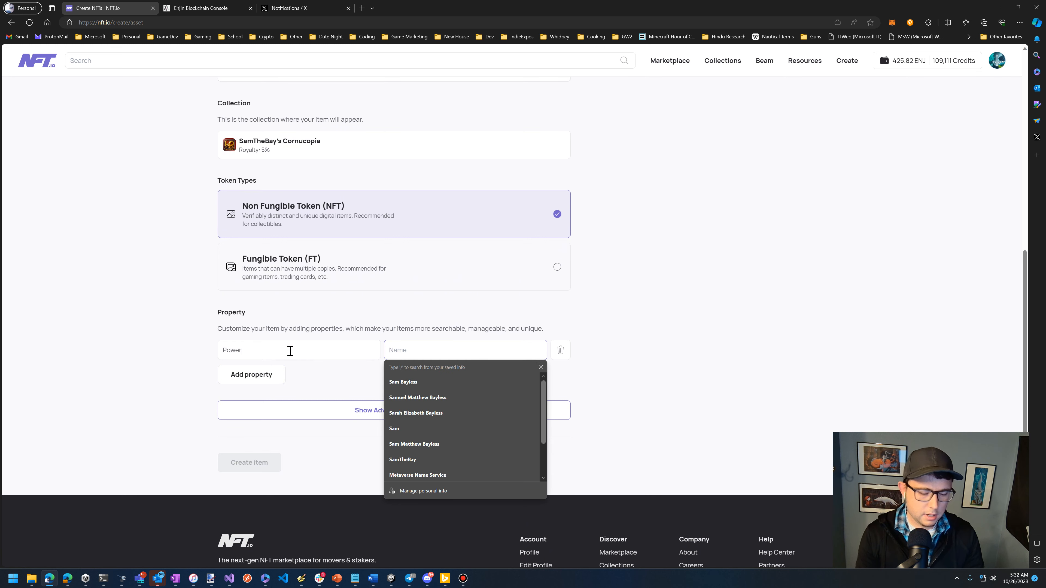
type("77")
Add a second token property named Coolness with the value -5.
left_click(263, 380)
left_click(265, 375)
type("Coolness")
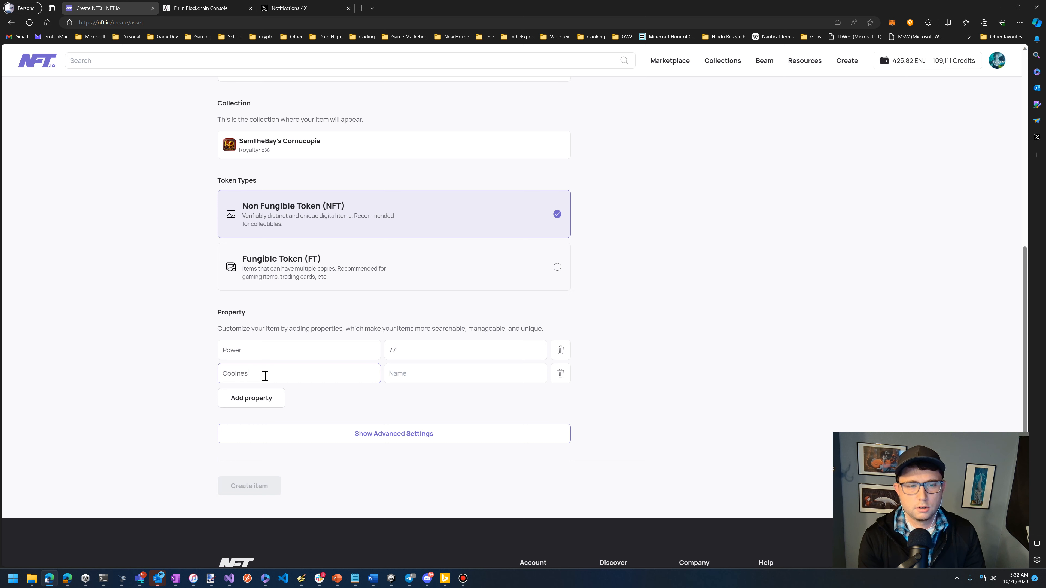
left_click(441, 379)
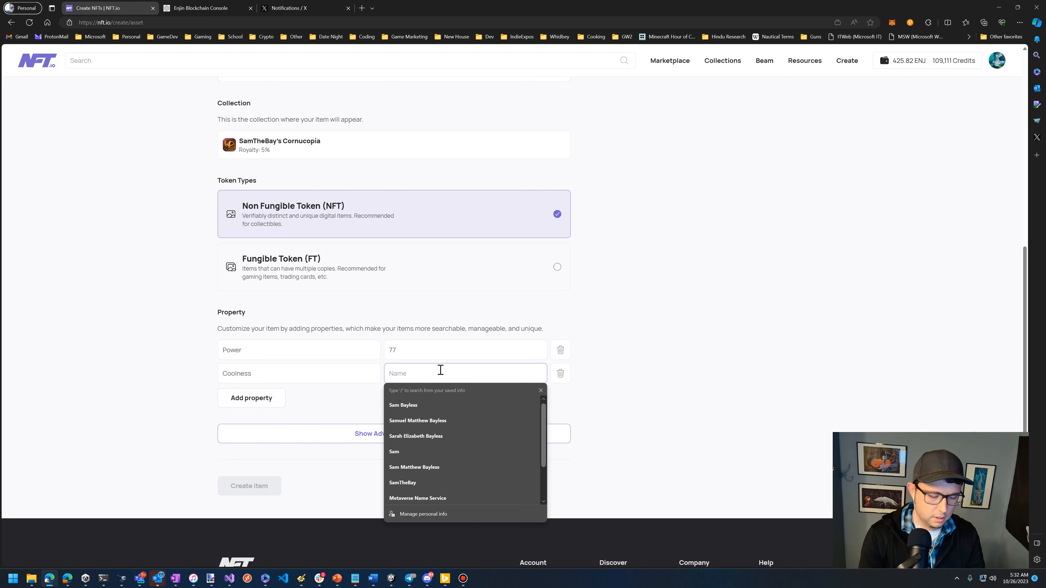
type("-5")
left_click(623, 385)
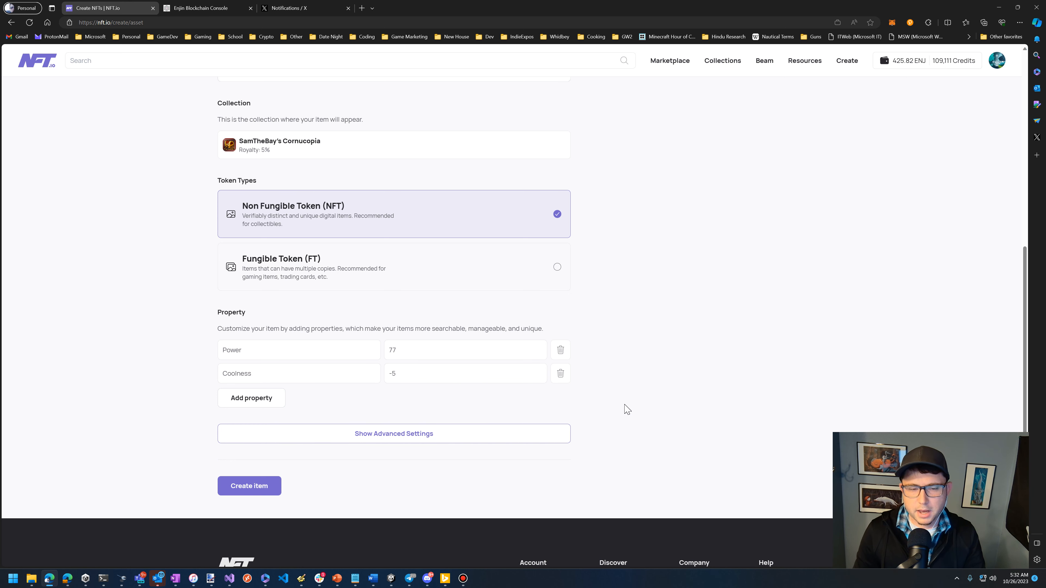
Review the completed token form and its advanced marketplace, royalty and recipient settings.
scroll(546, 385, "up", 10)
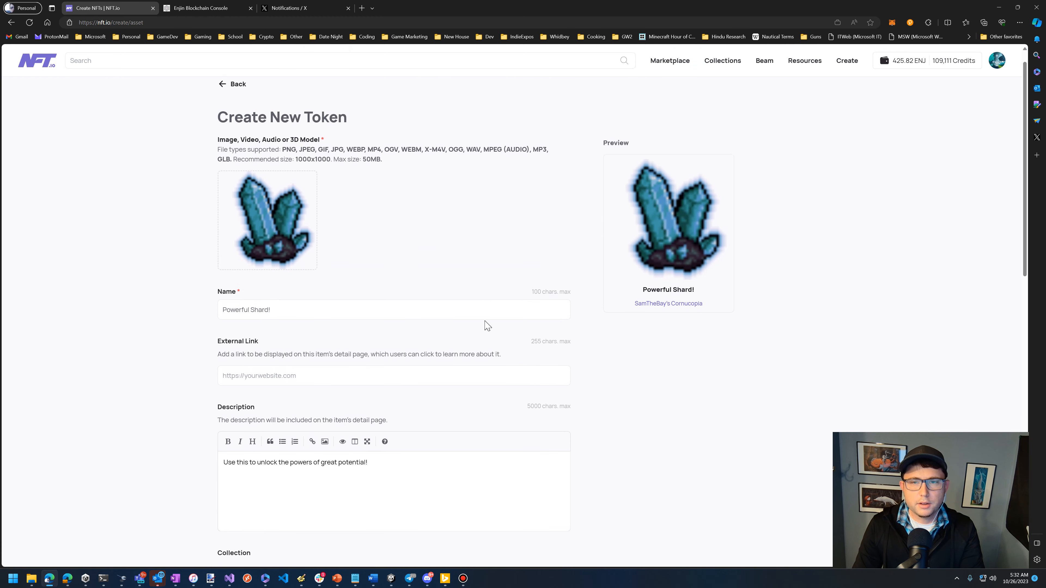
scroll(362, 261, "down", 10)
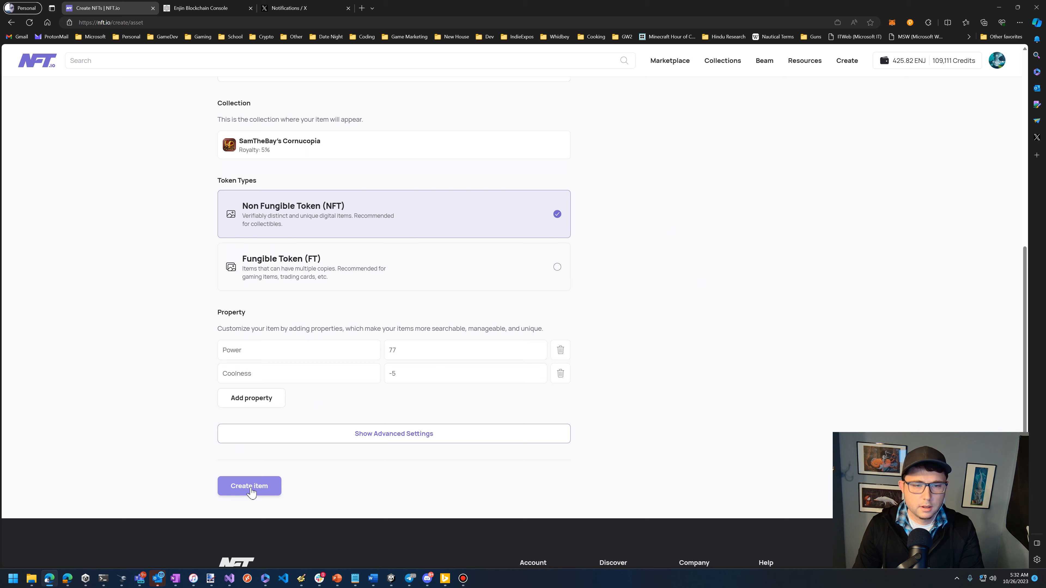
left_click(443, 435)
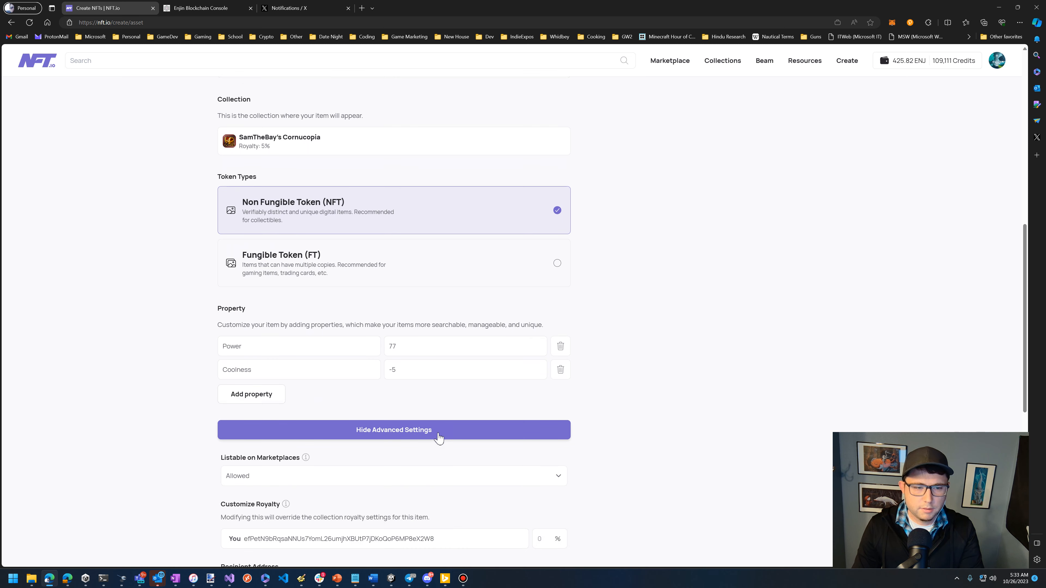
scroll(438, 438, "down", 5)
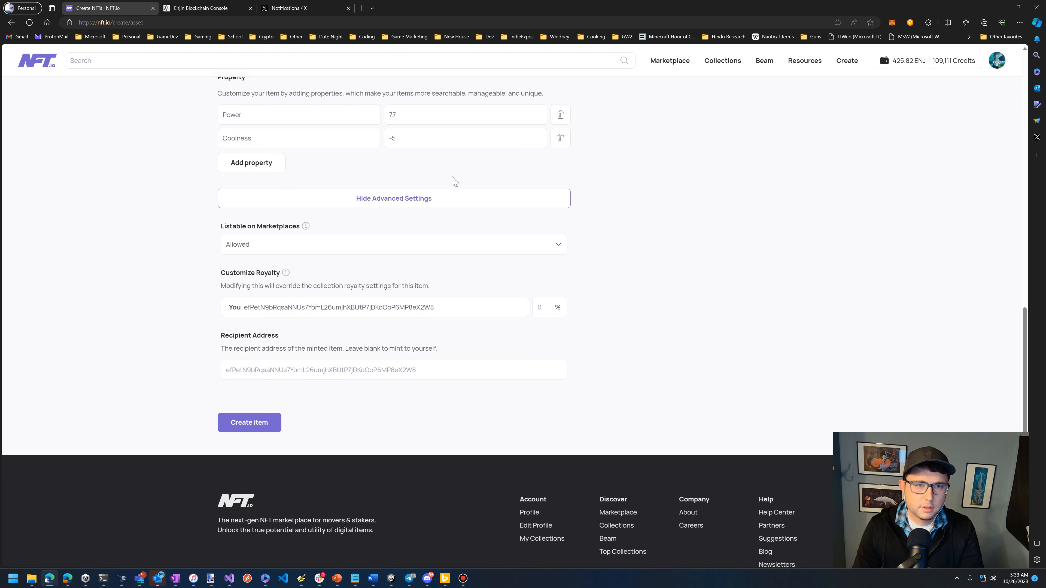
left_click(437, 200)
scroll(366, 282, "up", 3)
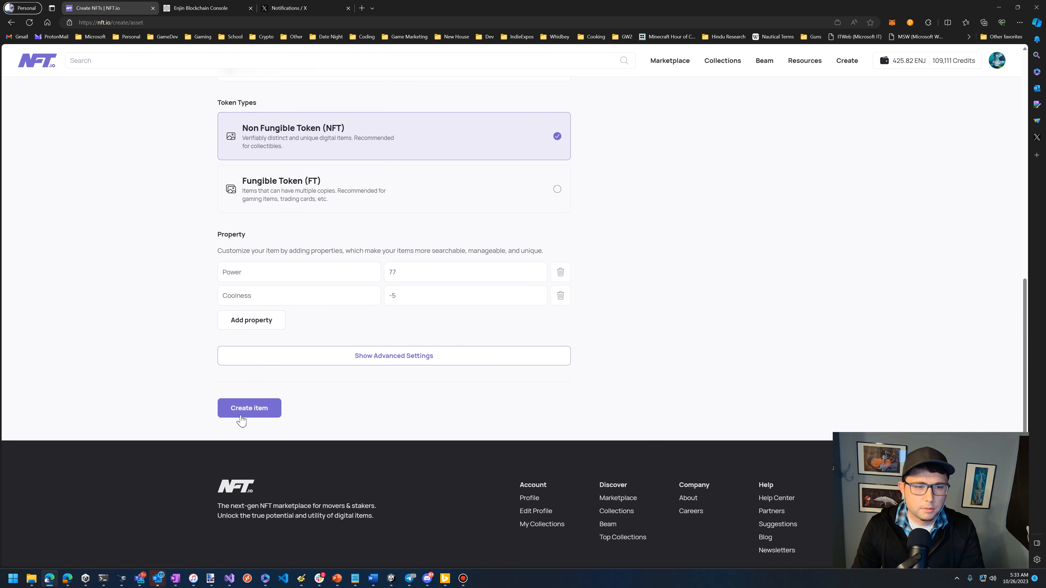
Create the item, confirm its transaction, and sign it in the wallet with the account password.
left_click(243, 409)
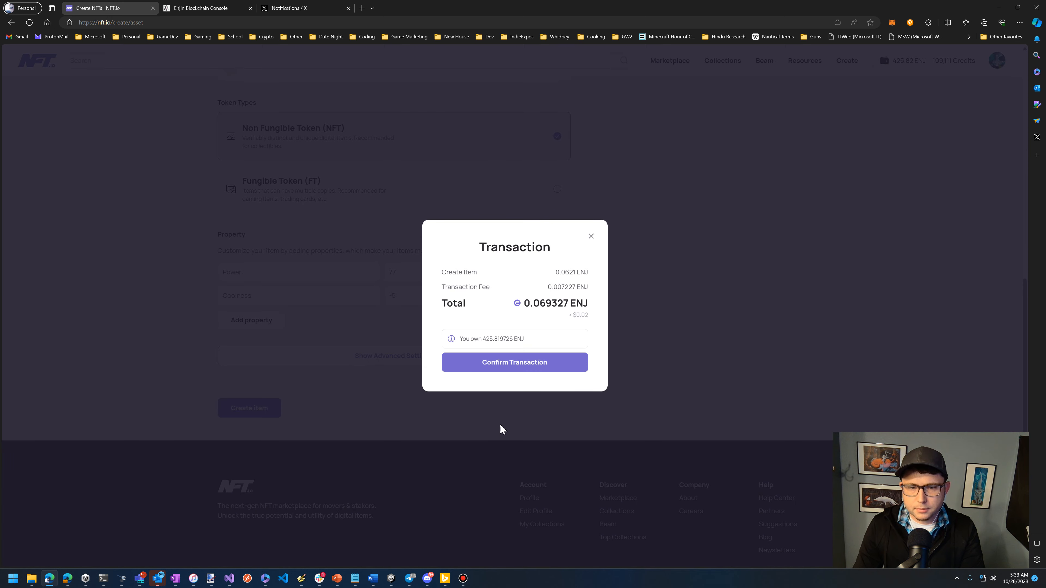
left_click(549, 368)
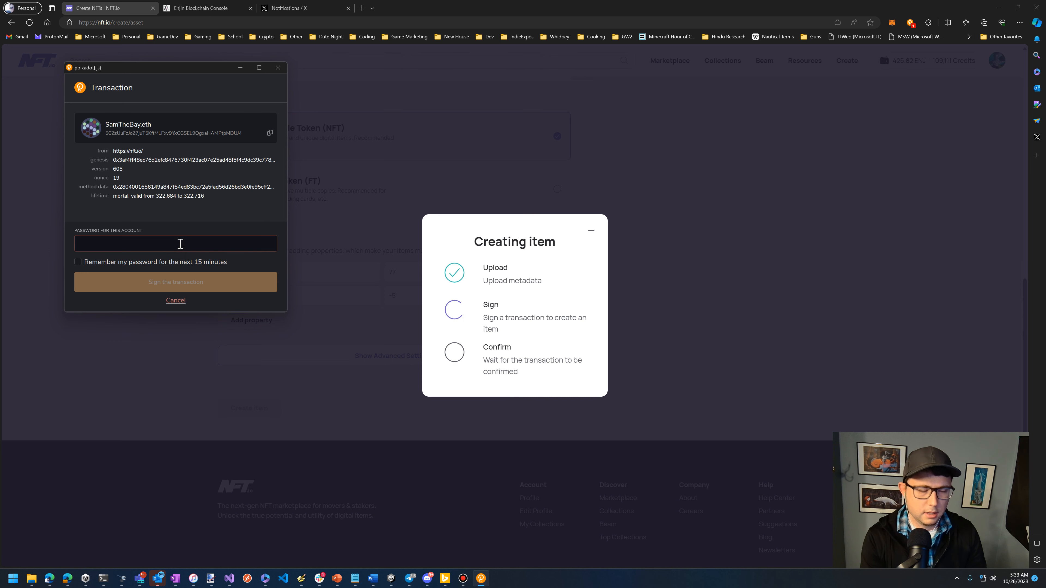
type("******")
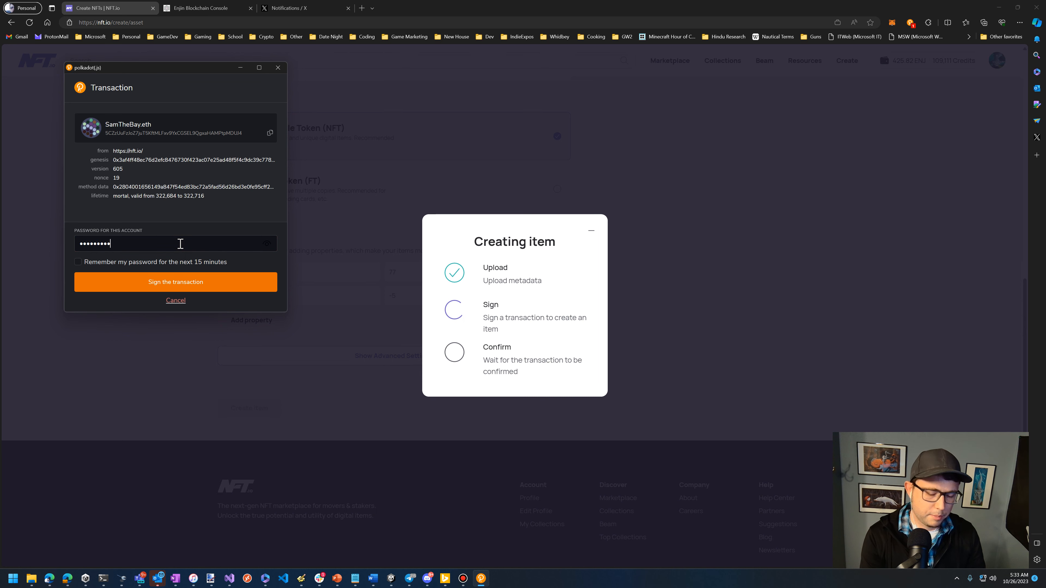
left_click(154, 283)
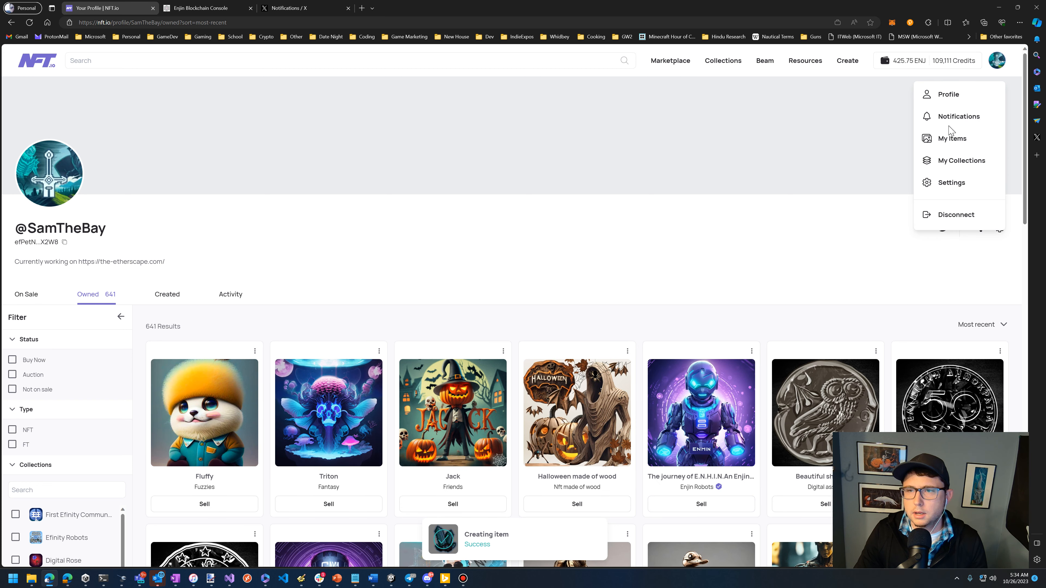
Filter the owned items to the SamTheBay's Cornucopia collection and open the Powerful Shard! item page.
left_click(947, 138)
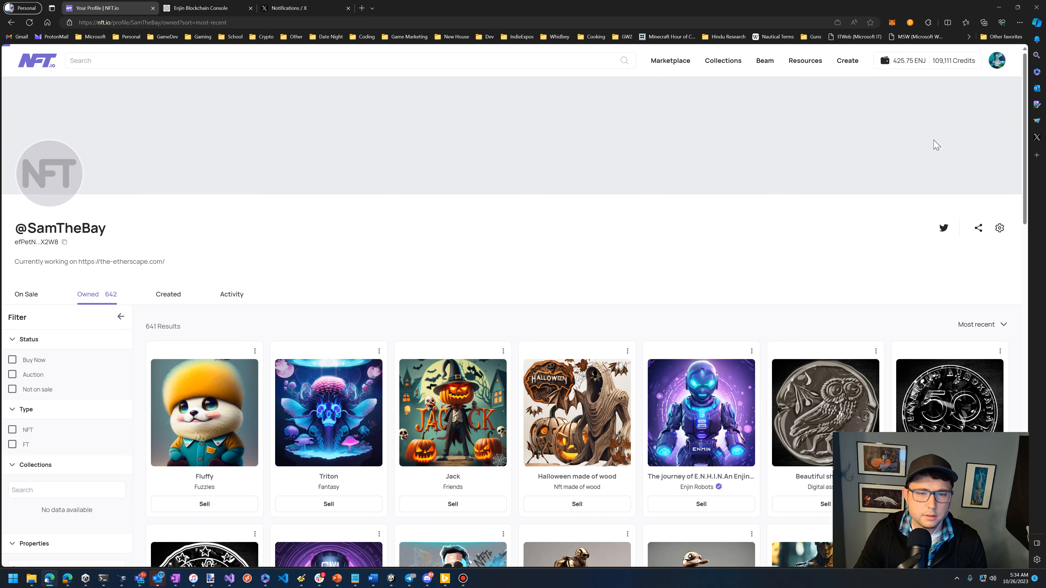
scroll(535, 331, "down", 5)
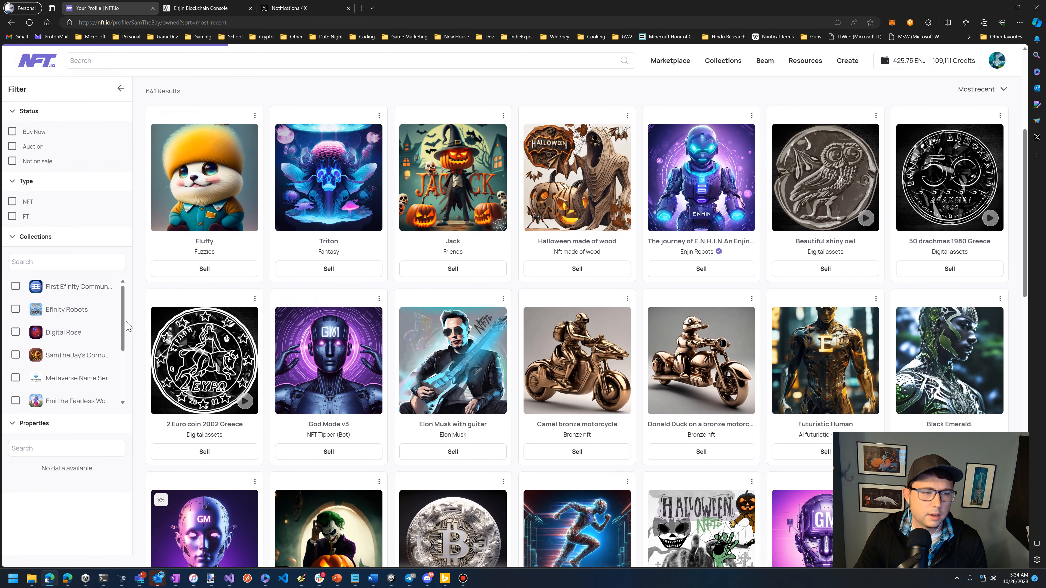
left_click(15, 354)
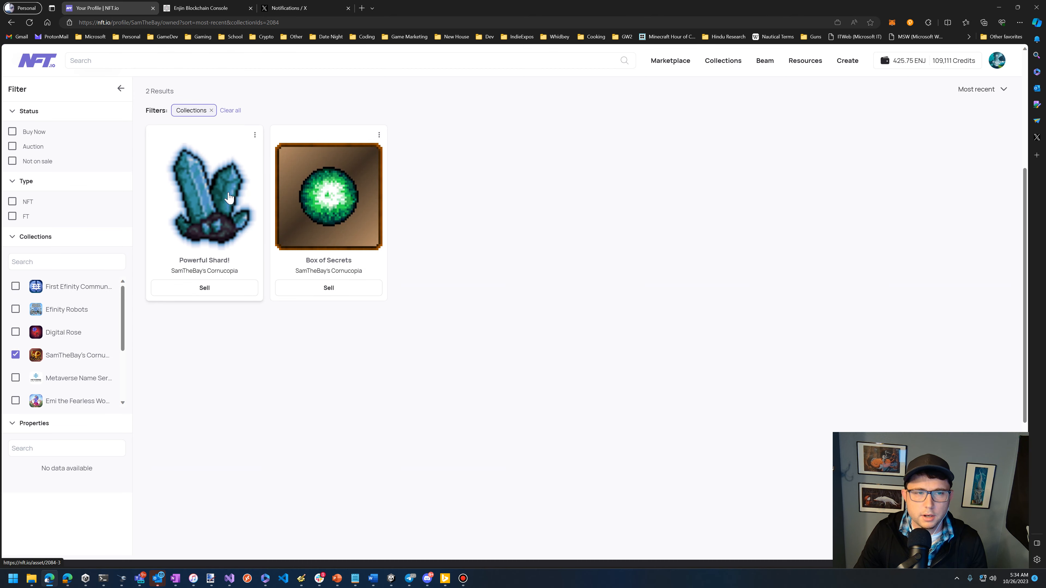
left_click(221, 202)
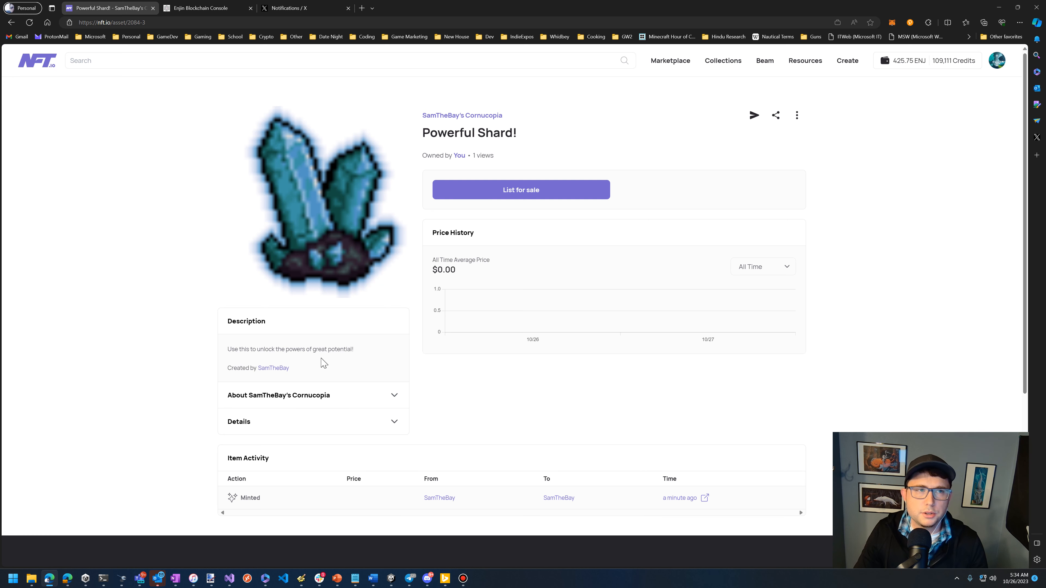
left_click(156, 23)
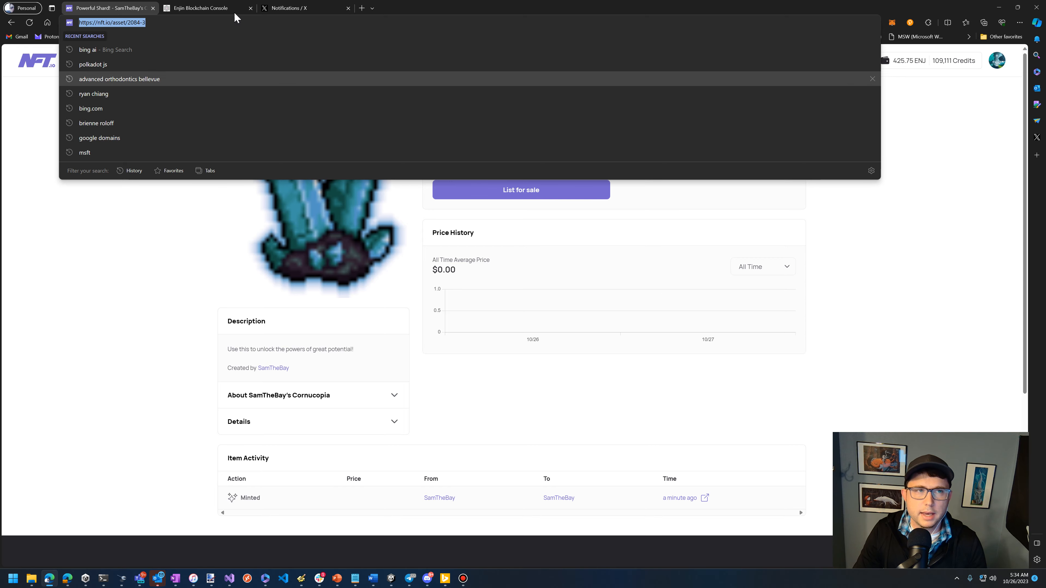
Switch to Enjin Blockchain Console, list the network's NFT collections, expand collection 2,221 and open its token 1.
left_click(214, 8)
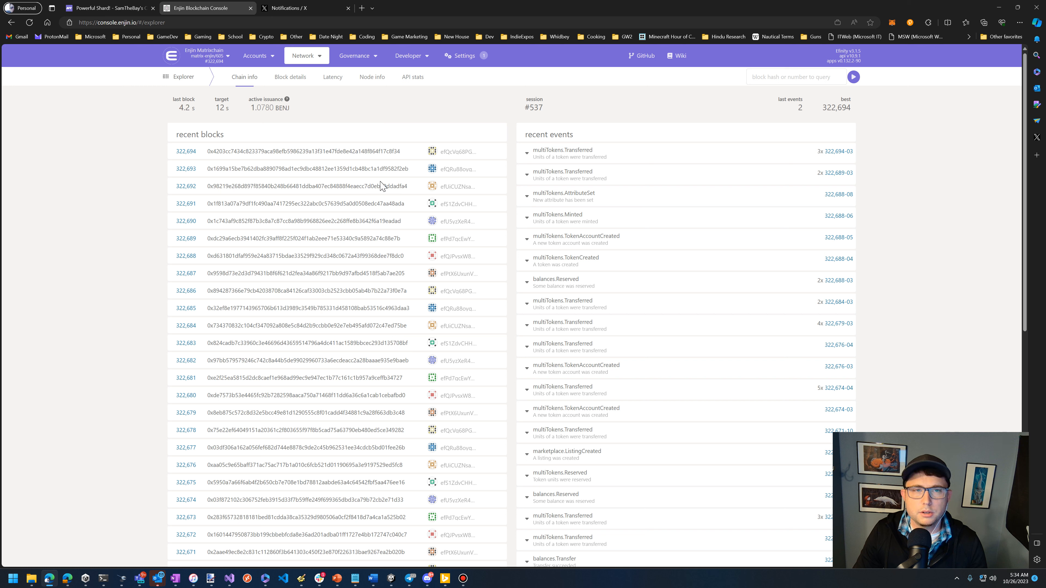
mouse_move(311, 64)
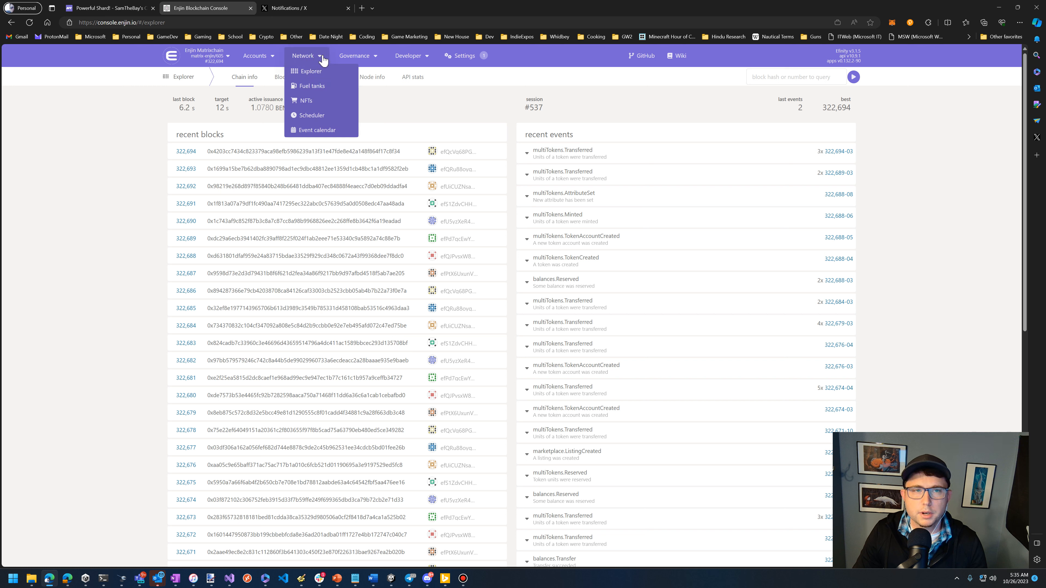
left_click(311, 103)
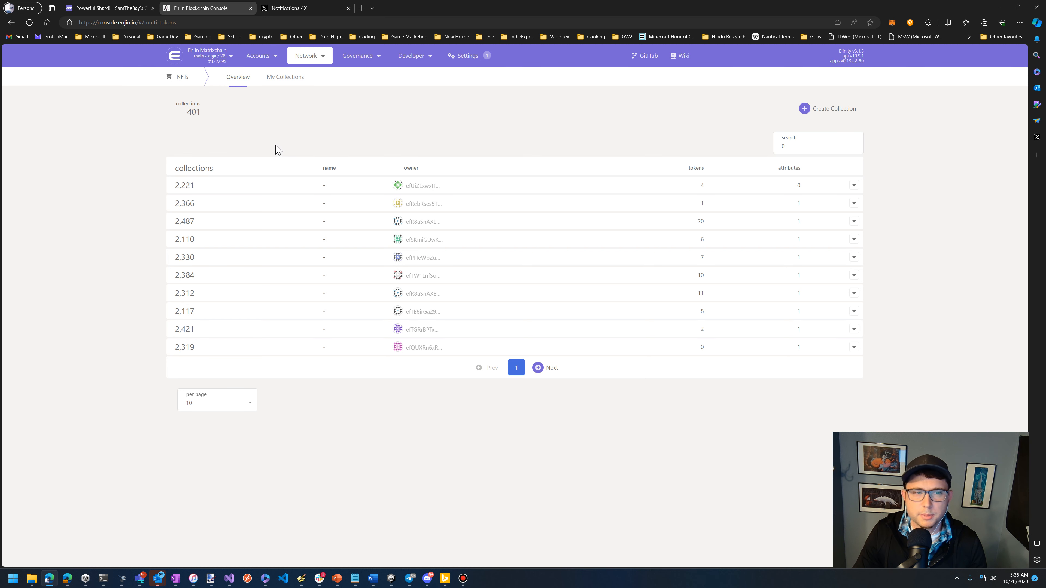
left_click(184, 190)
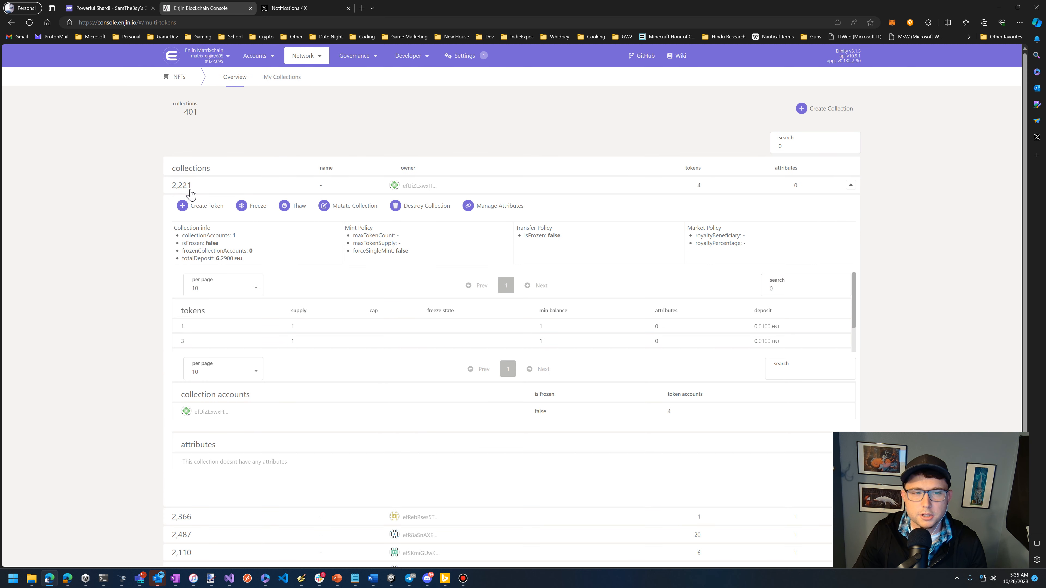
left_click(183, 329)
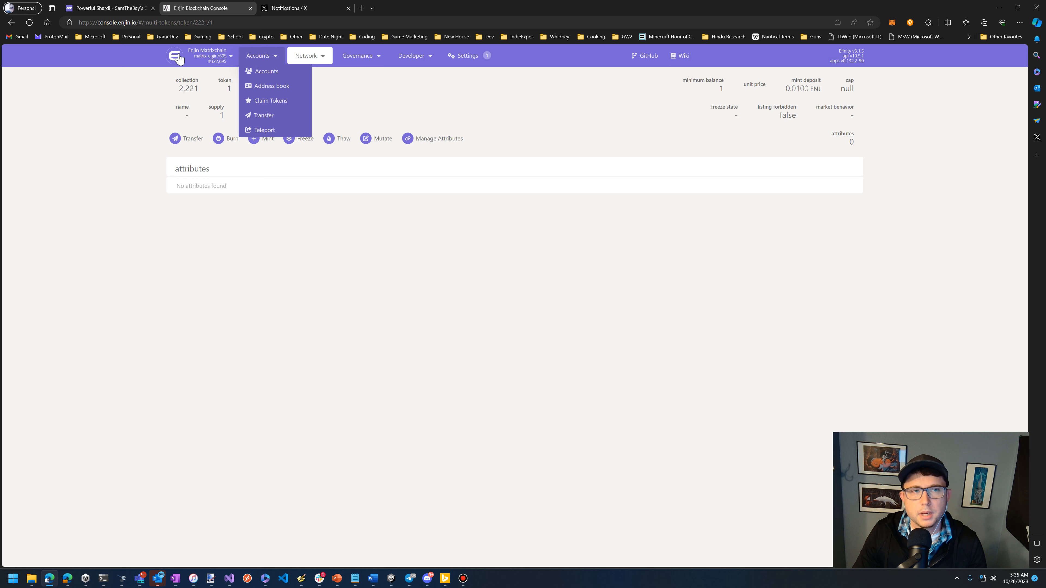
Copy the ID 2084-3 from the Powerful Shard! page address and load token 2084/3 in Enjin Blockchain Console.
left_click(233, 23)
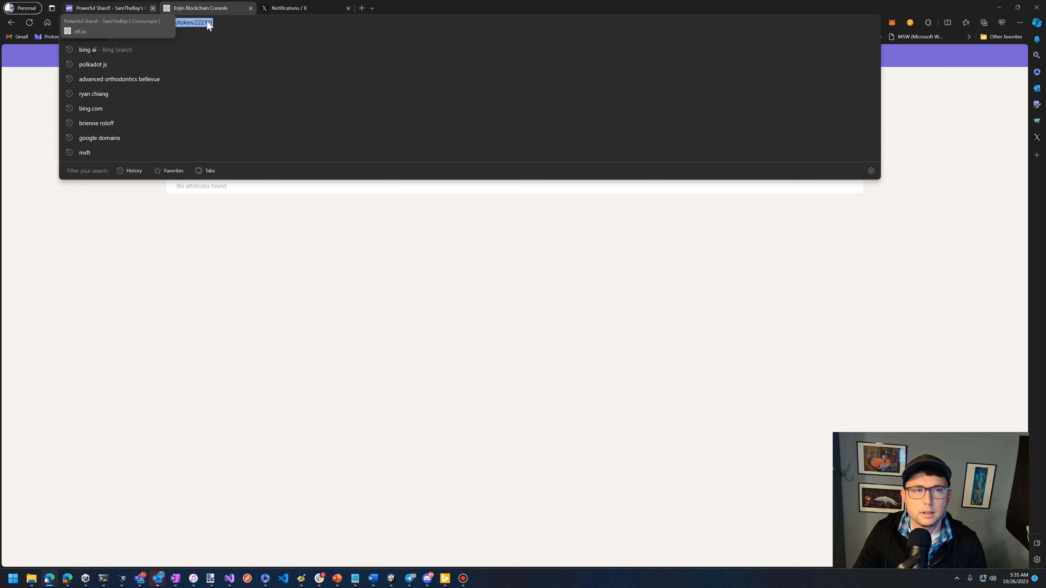
left_click(130, 6)
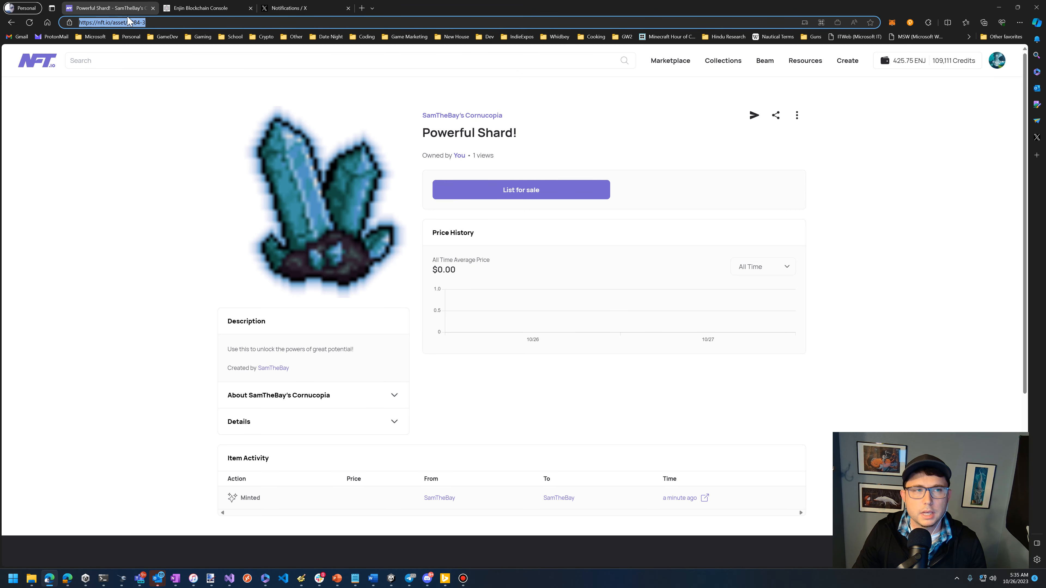
left_click_drag(147, 23, 126, 22)
key("ctrl+c")
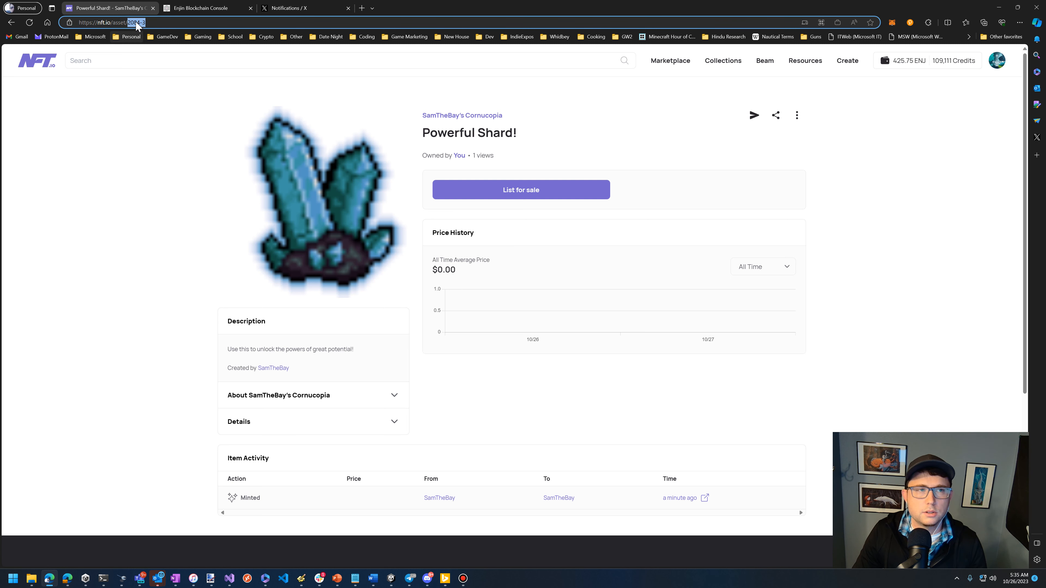
left_click(200, 8)
left_click_drag(224, 22, 203, 23)
key("ctrl+v")
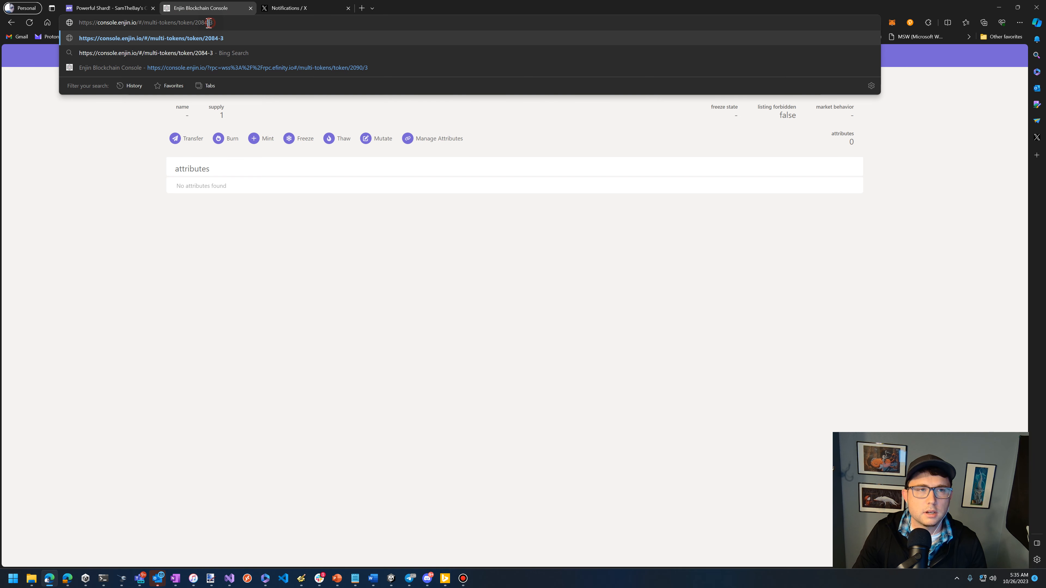
type("/")
key("Return")
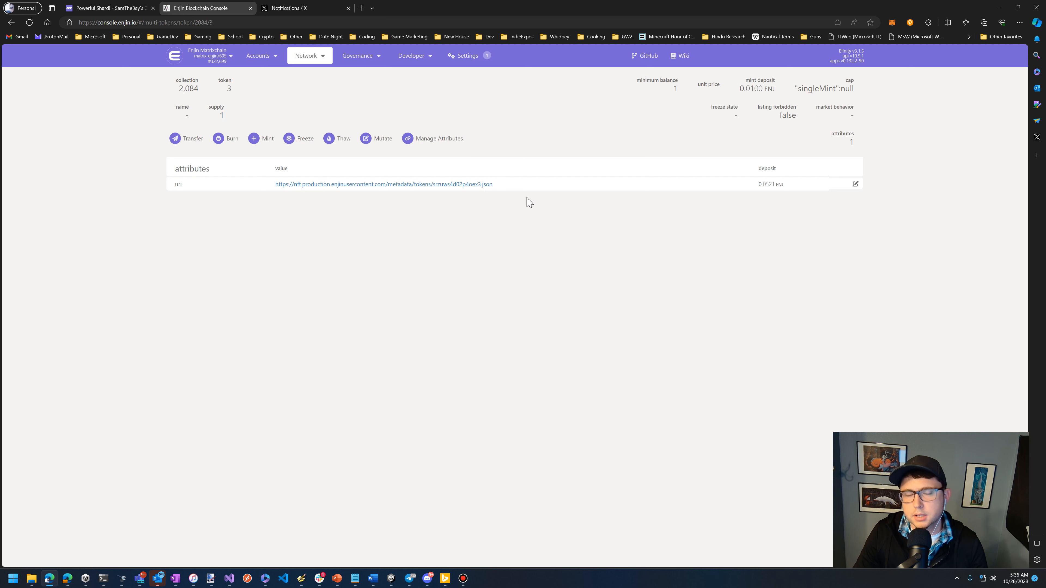
Open the metadata JSON linked in the token's uri attribute and copy its entire content.
left_click(455, 184)
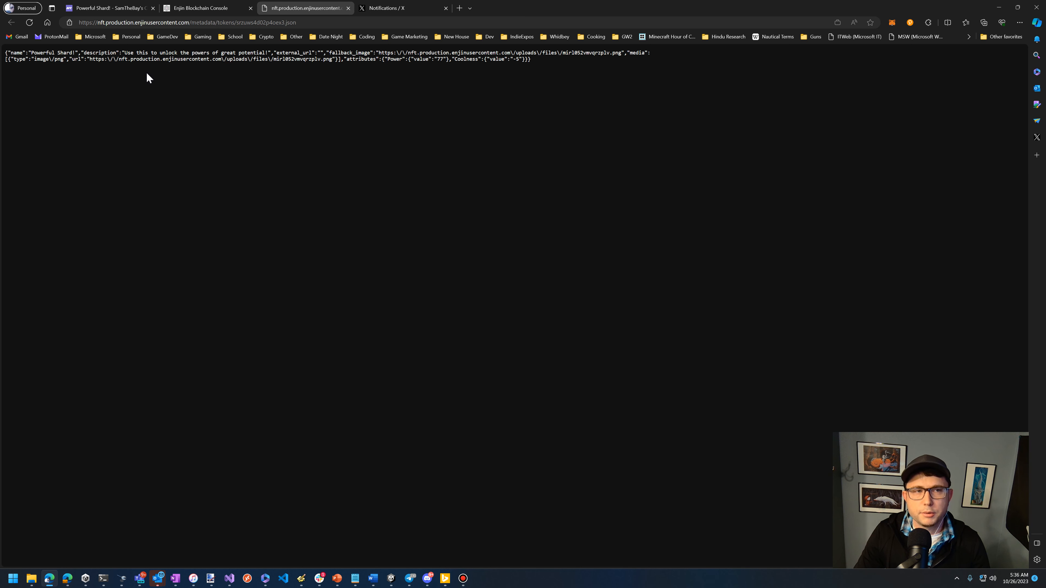
key("ctrl+a")
key("ctrl+c")
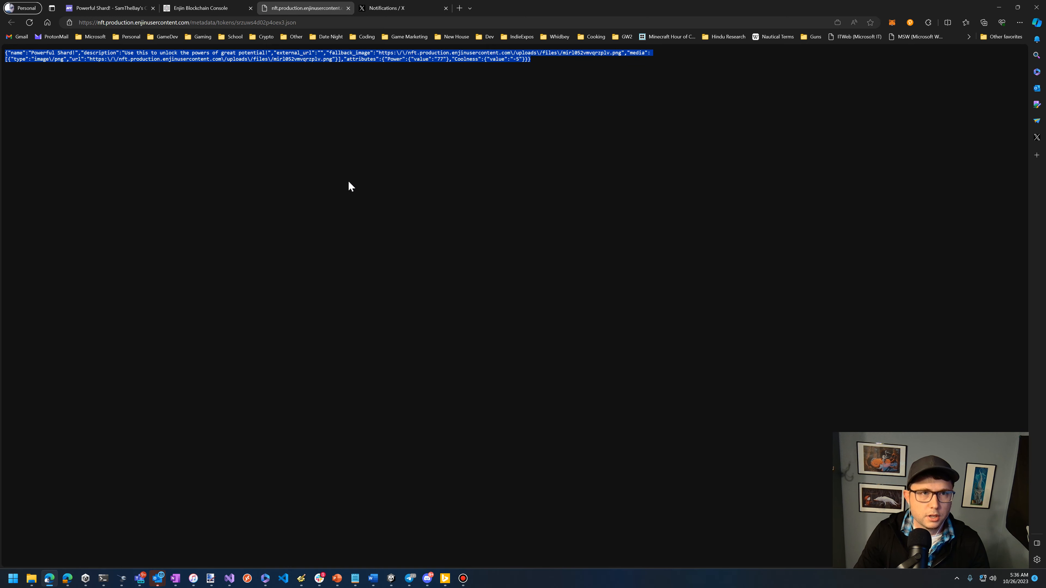
Search the web for "pretty json" in a new tab and open the Best JSON Pretty Print Online site.
left_click(457, 11)
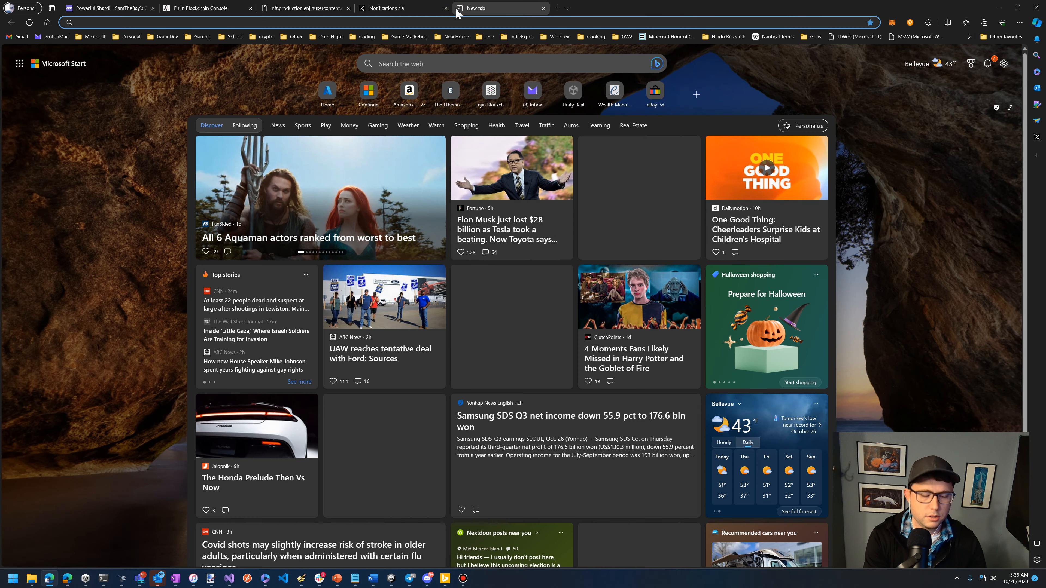
type("pretty json")
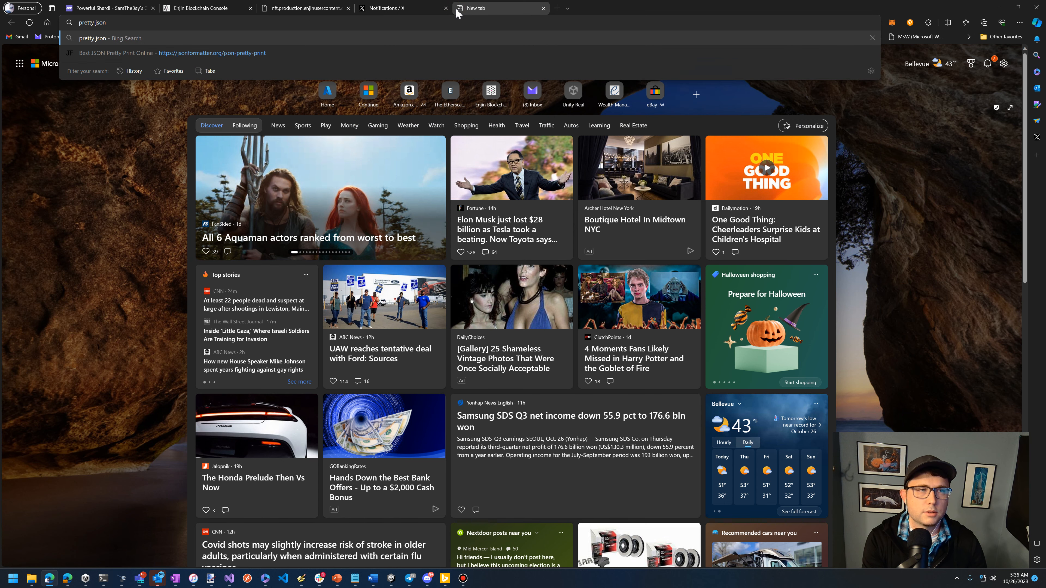
key("Return")
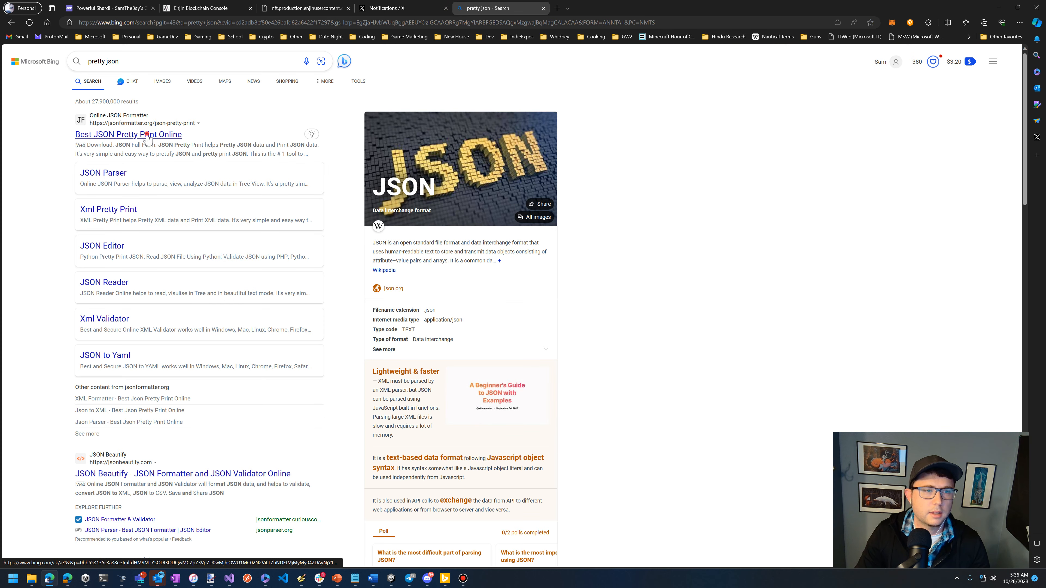
left_click(153, 135)
Replace the existing JSON in the formatter's input with the copied token metadata.
left_click(243, 377)
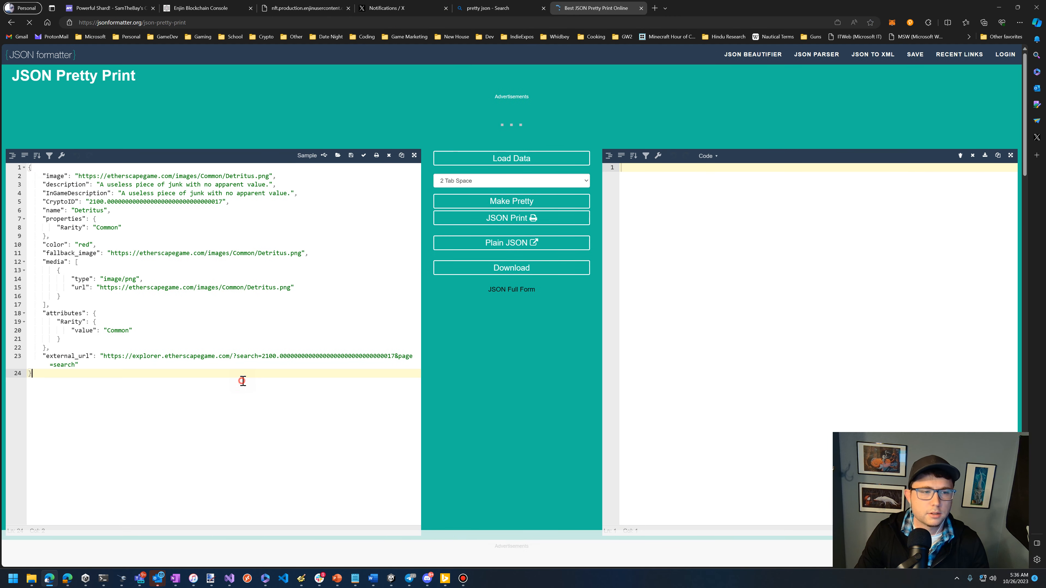
key("ctrl+a")
key("BackSpace")
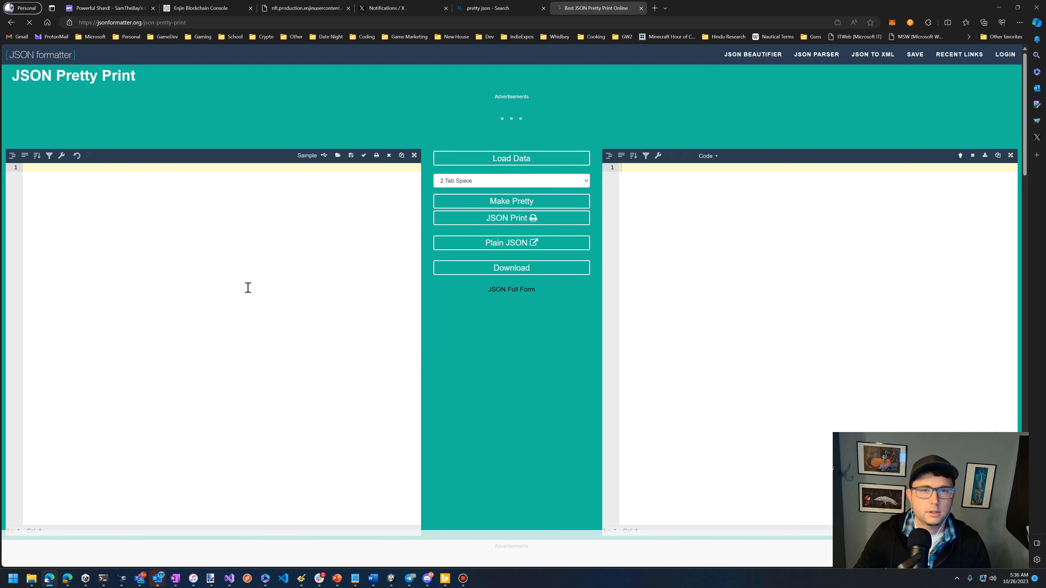
key("ctrl+v")
Copy the formatted JSON into a new Programmer's Notepad document and enlarge its text for easier reading.
left_click_drag(705, 418, 580, 160)
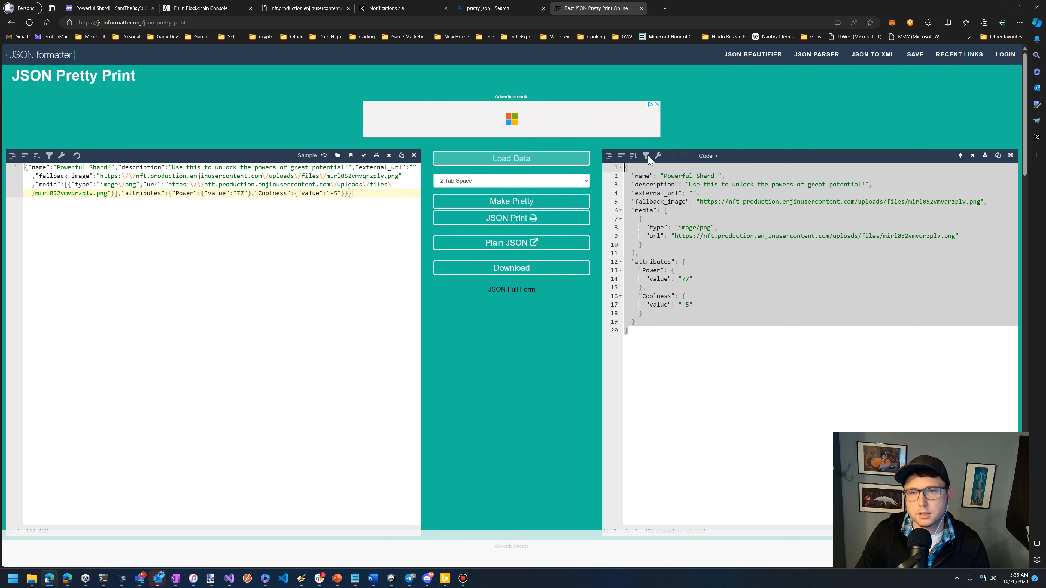
left_click(842, 132)
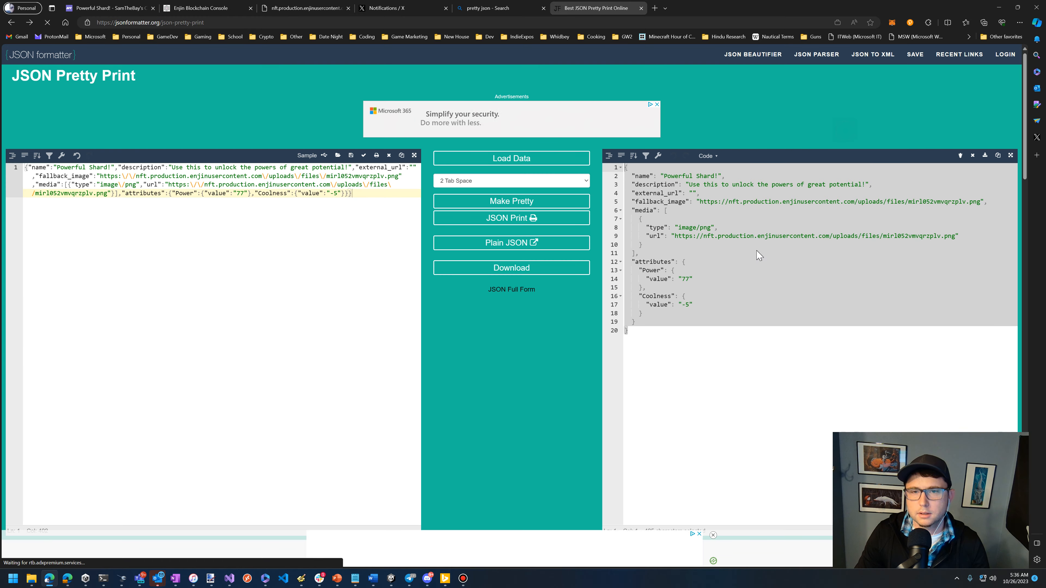
left_click_drag(748, 385, 622, 164)
key("ctrl+c")
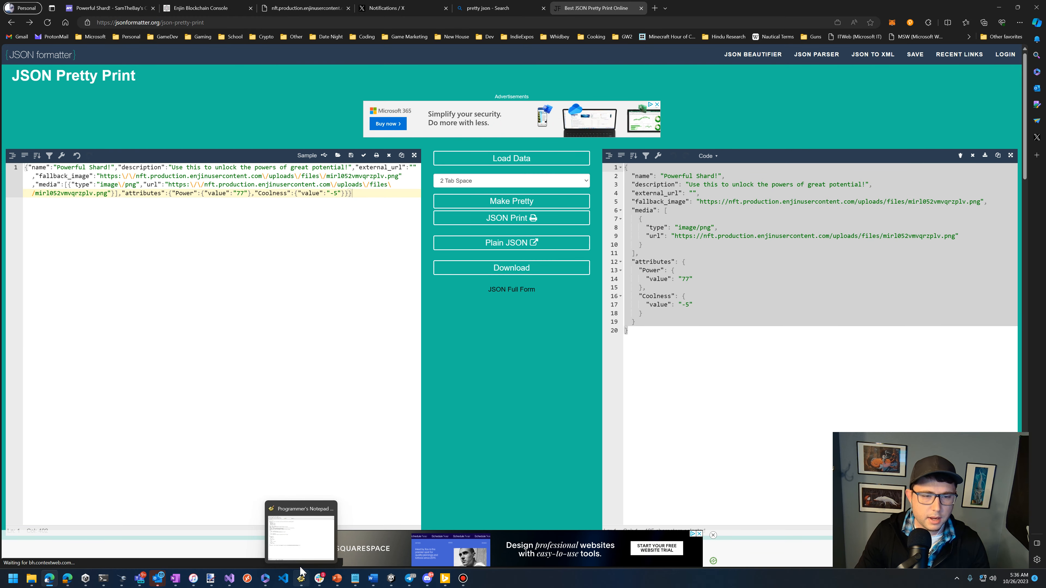
left_click(301, 579)
key("ctrl+n")
key("ctrl+v")
scroll(194, 209, "up", 5)
scroll(195, 209, "up", 3)
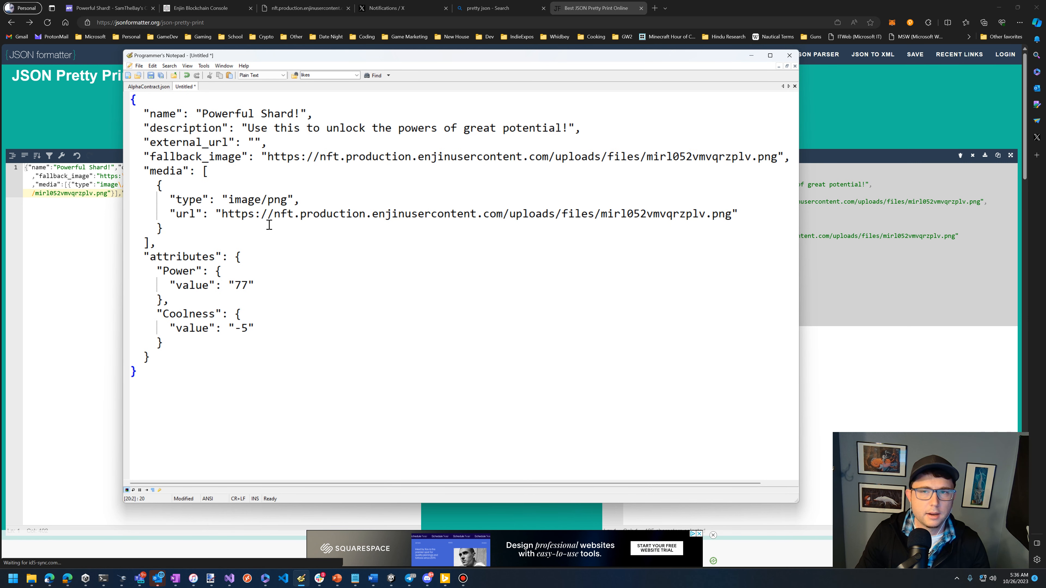
left_click(352, 159)
left_click_drag(408, 57, 405, 45)
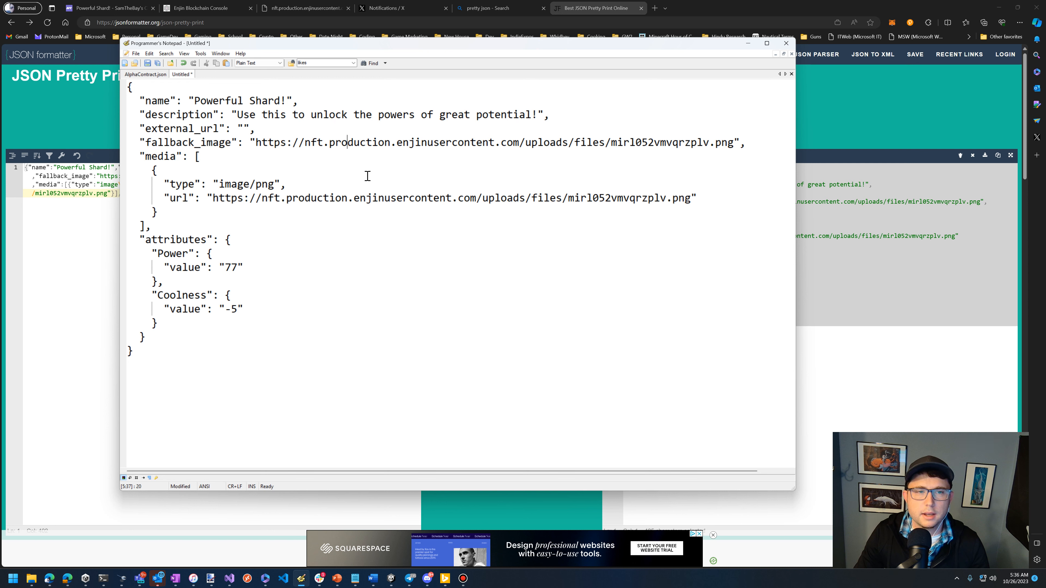
Copy the media image URL from the metadata and view the image enlarged in a new browser tab.
left_click_drag(692, 199, 212, 199)
key("ctrl+c")
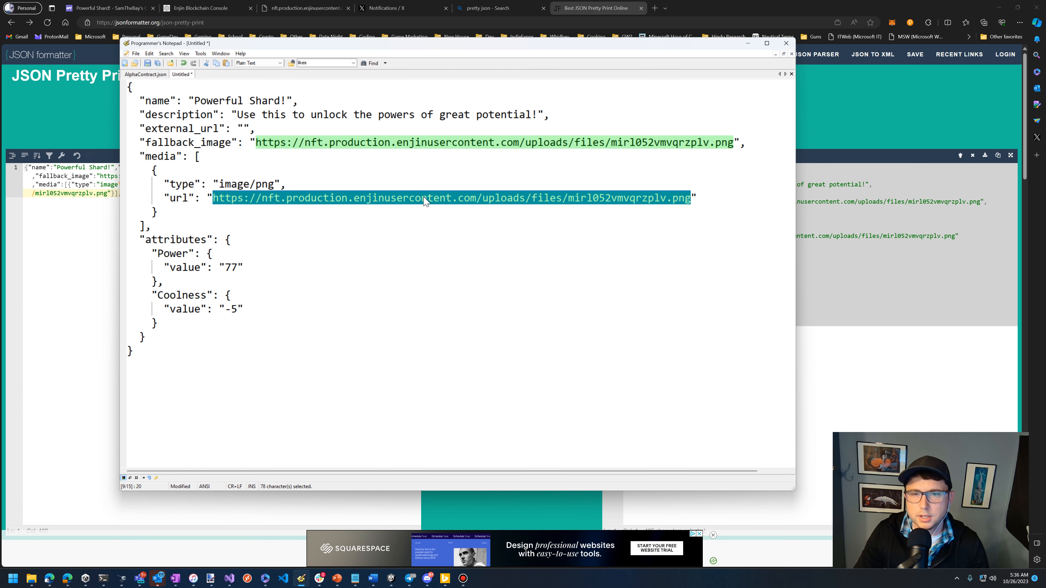
left_click(655, 8)
left_click(503, 23)
key("ctrl+v")
key("Return")
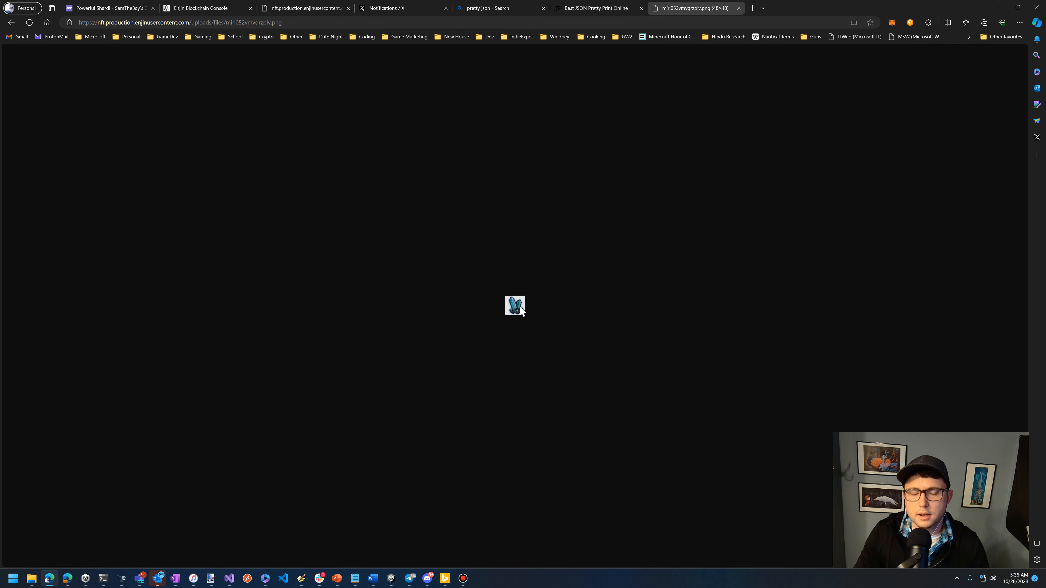
scroll(521, 311, "up", 8)
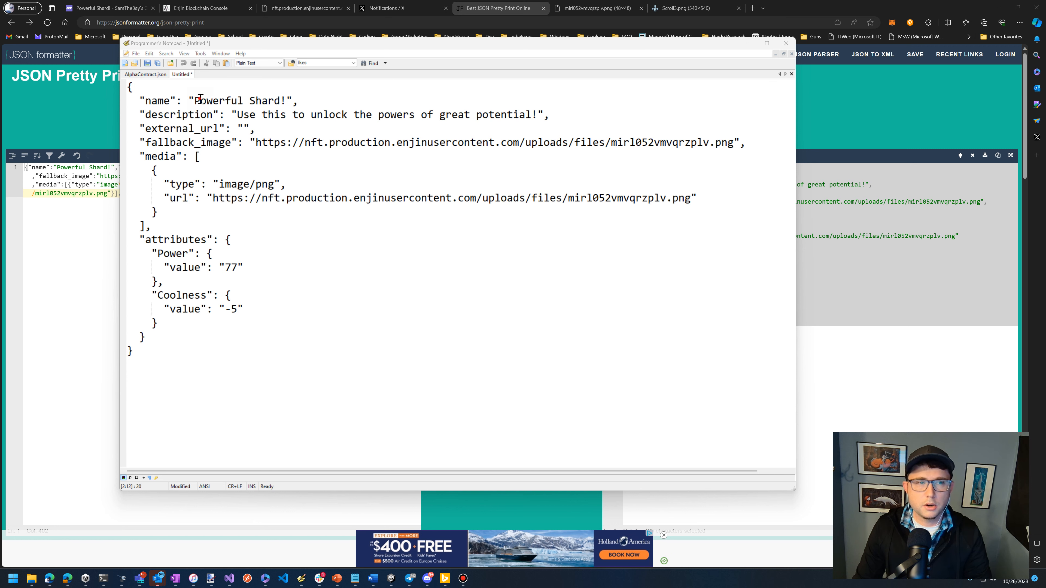
Change the name in the metadata to "New Powerful Shard!" and set the Power value to 87.
type("New")
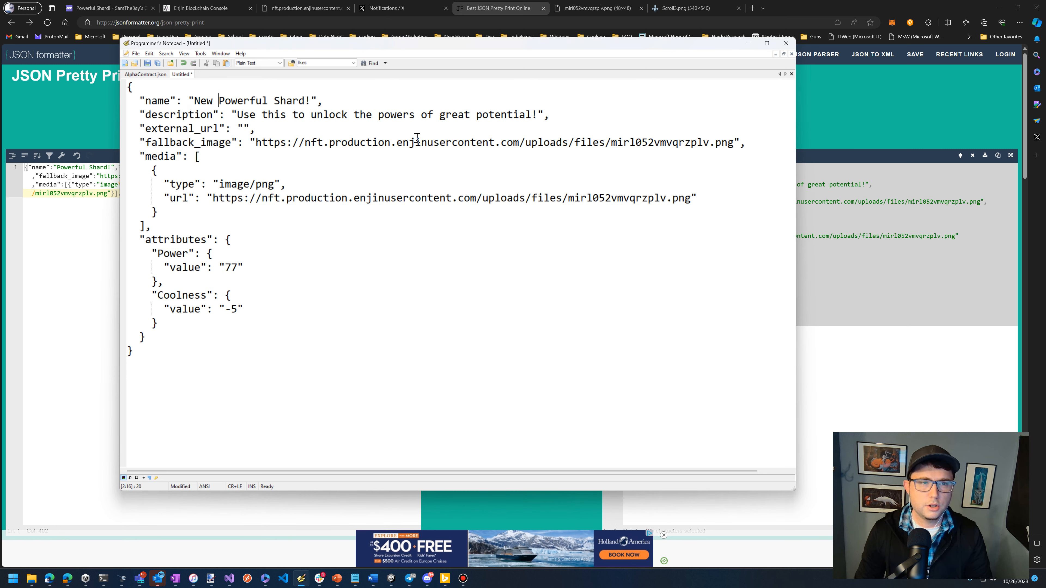
left_click(231, 267)
key("BackSpace")
type("8")
Duplicate the Coolness attribute block directly below itself in the metadata's attributes.
left_click(225, 309)
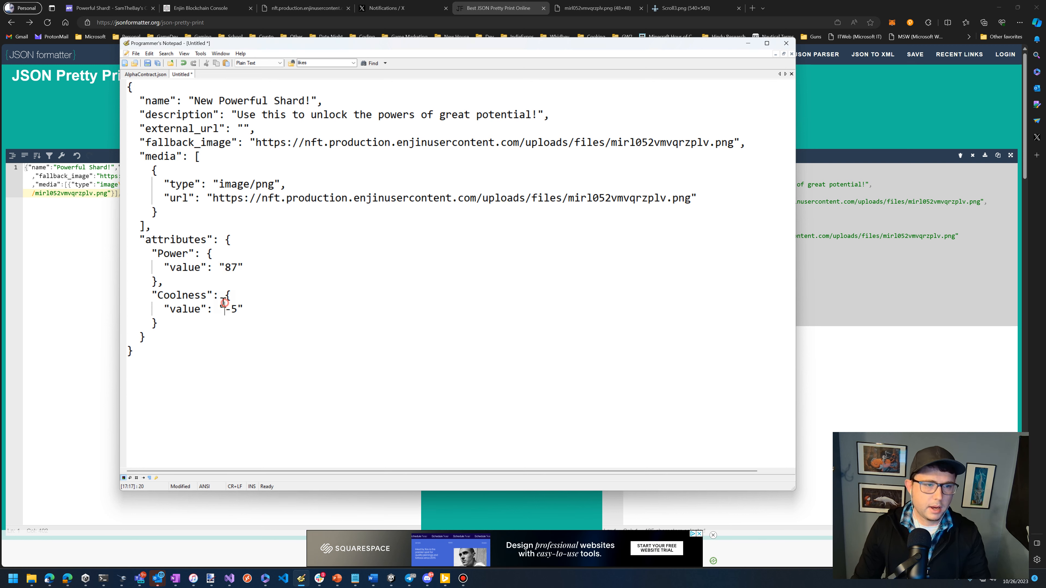
left_click_drag(167, 322, 103, 298)
key("ctrl+c")
left_click(217, 320)
key("Return")
key("ctrl+v")
Fix the duplicated block's indentation, rename its attribute to Rarity and set its value to Epic.
left_click(170, 337)
key("BackSpace")
key("BackSpace")
key("BackSpace")
key("BackSpace")
double_click(184, 337)
type("Rarity")
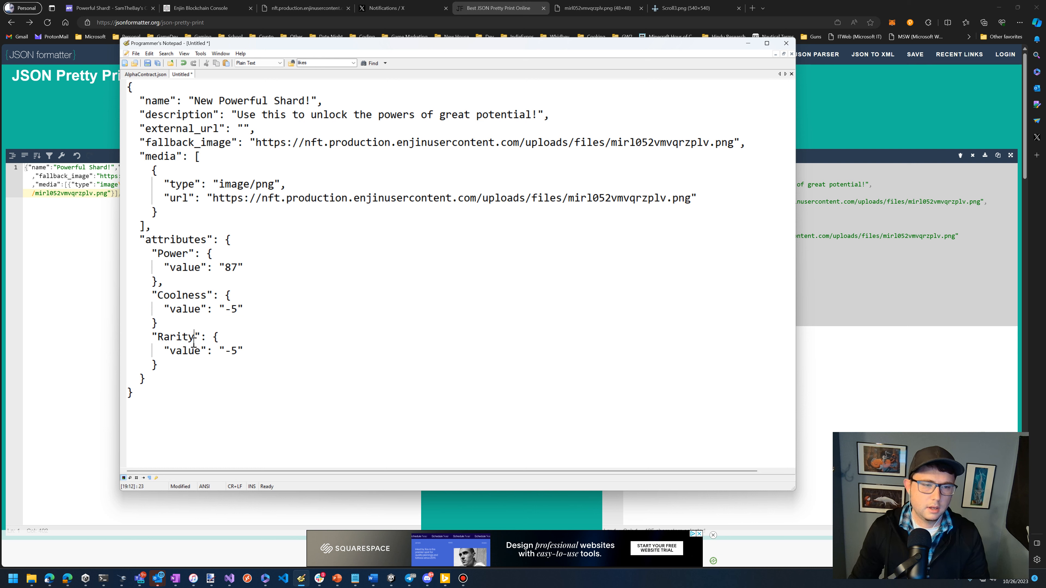
double_click(234, 351)
type("Epic")
left_click(352, 308)
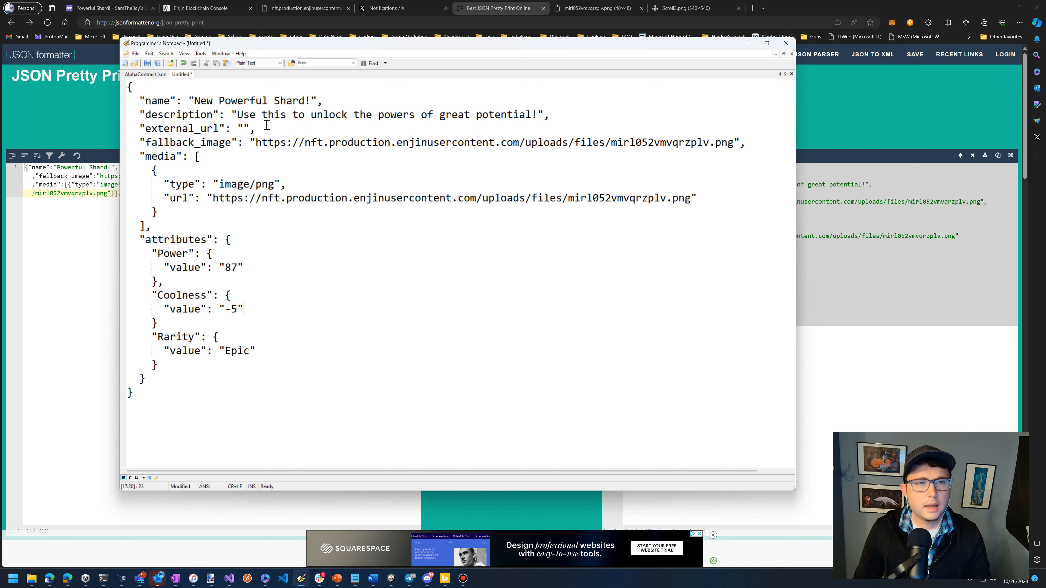
left_click_drag(255, 140, 712, 143)
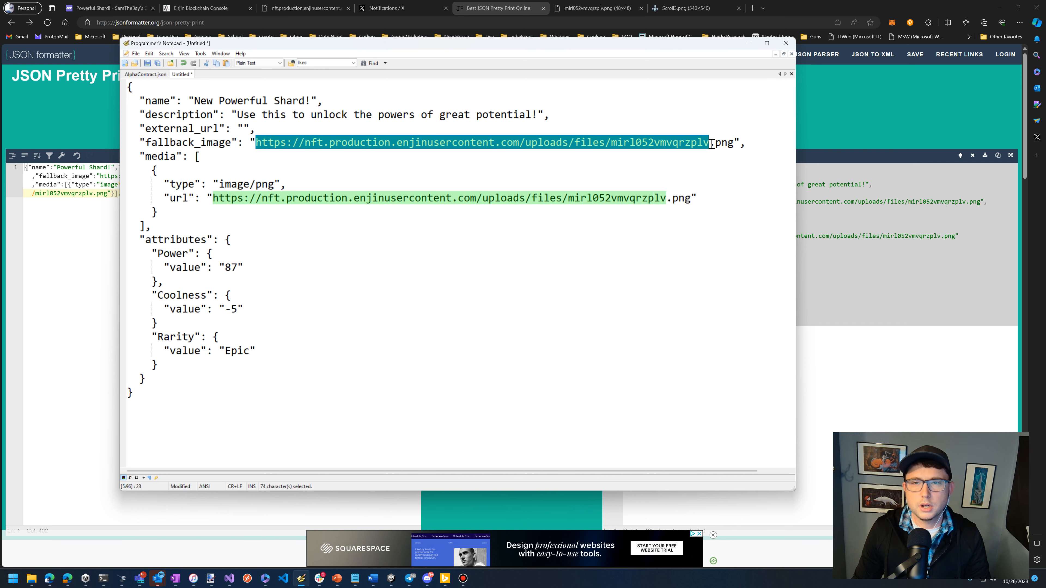
left_click(668, 9)
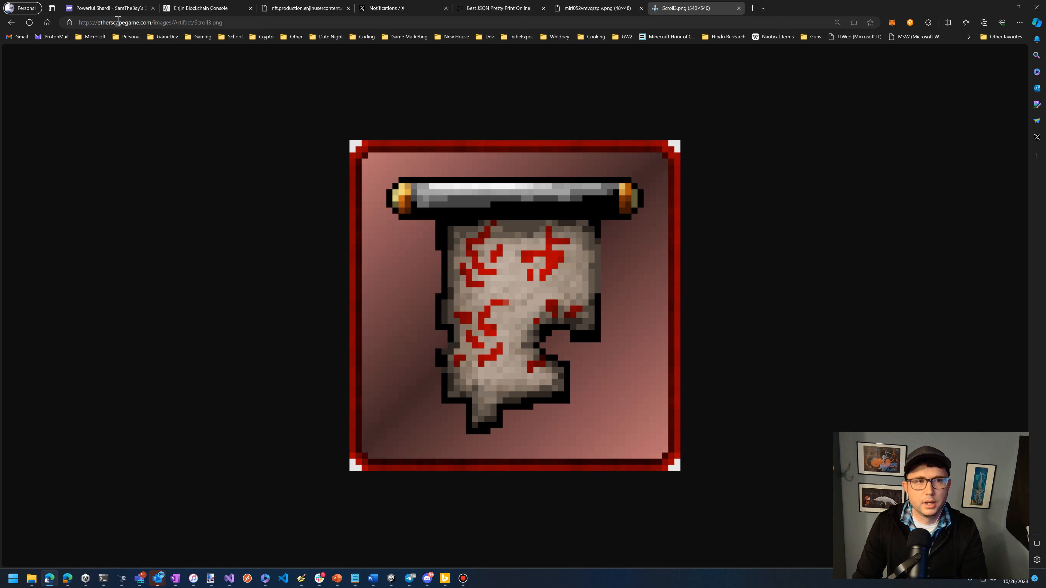
left_click(243, 24)
key("ctrl+c")
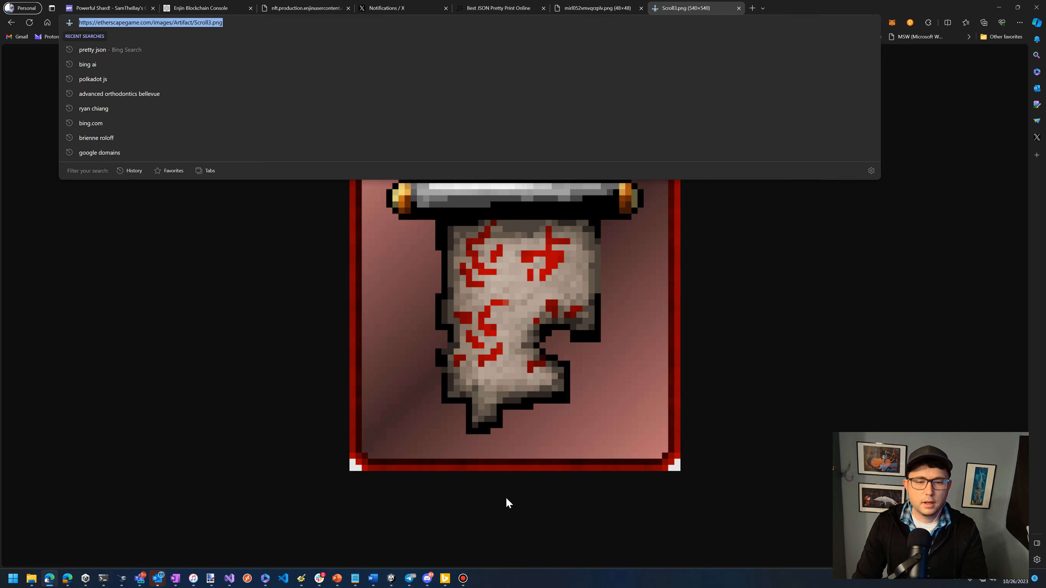
key("alt+Tab")
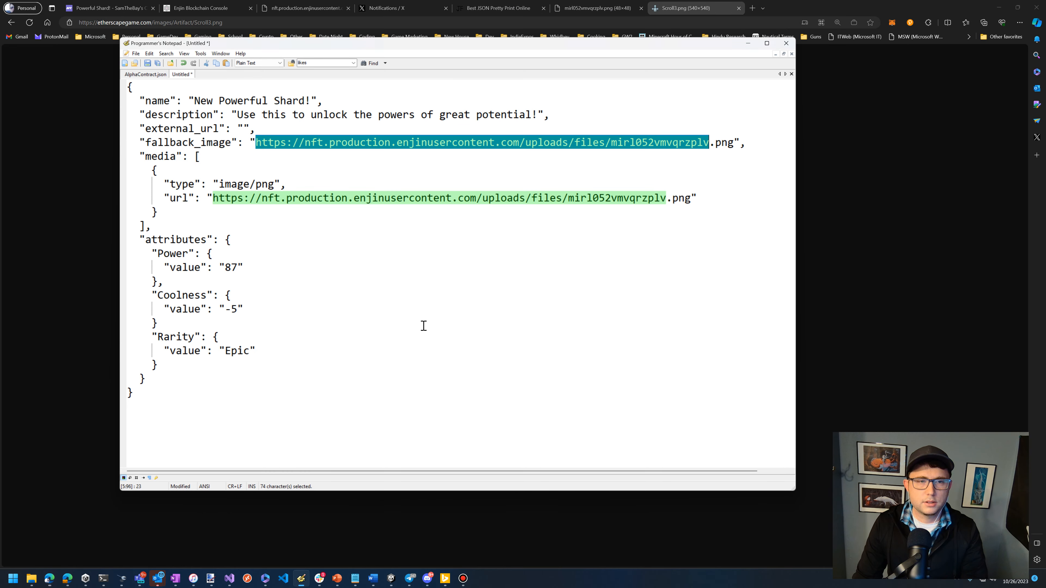
left_click_drag(732, 142, 255, 142)
key("ctrl+v")
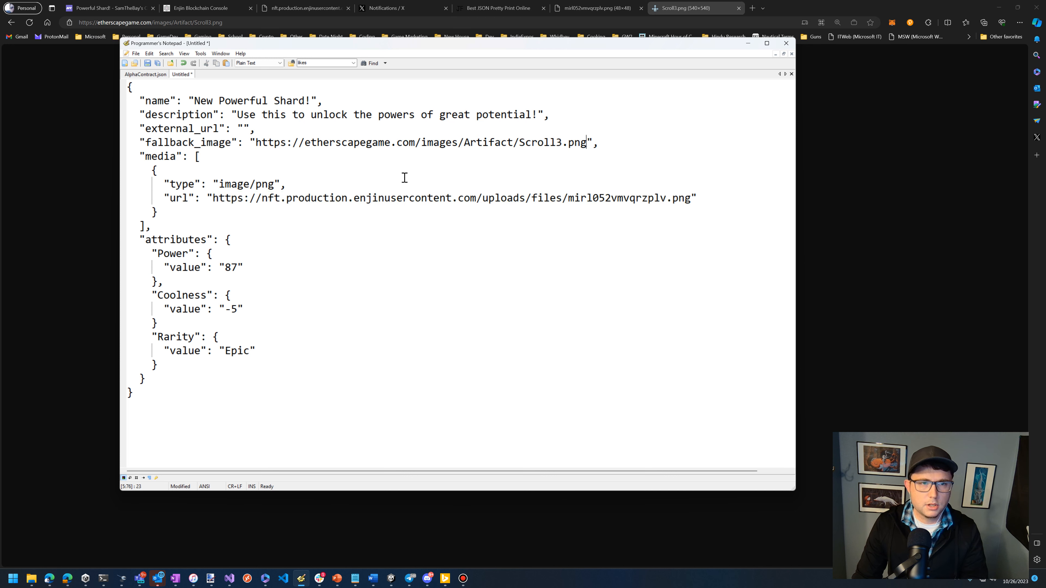
left_click_drag(691, 198, 96, 154)
key("ctrl+v")
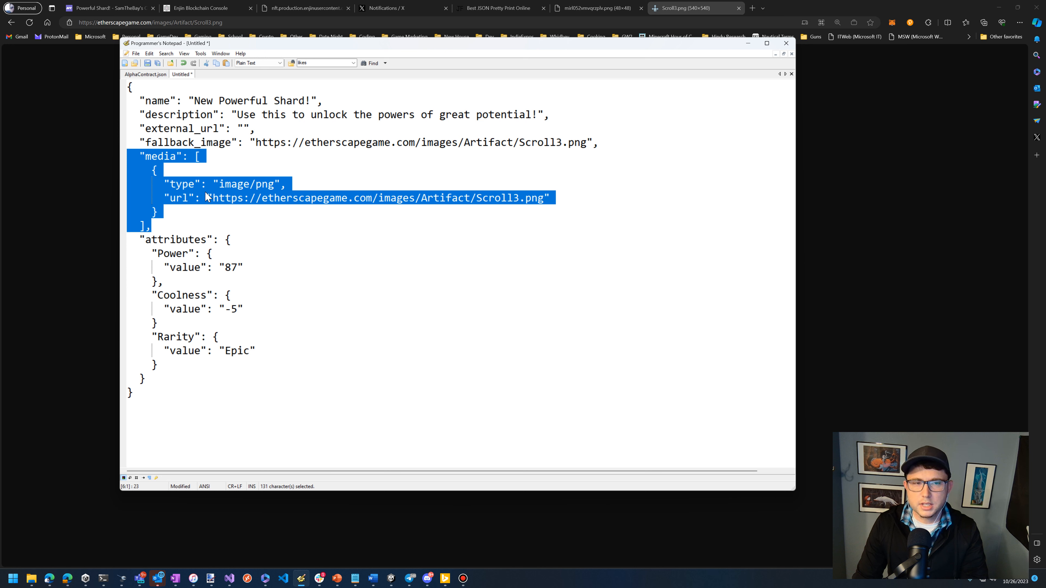
left_click(214, 214)
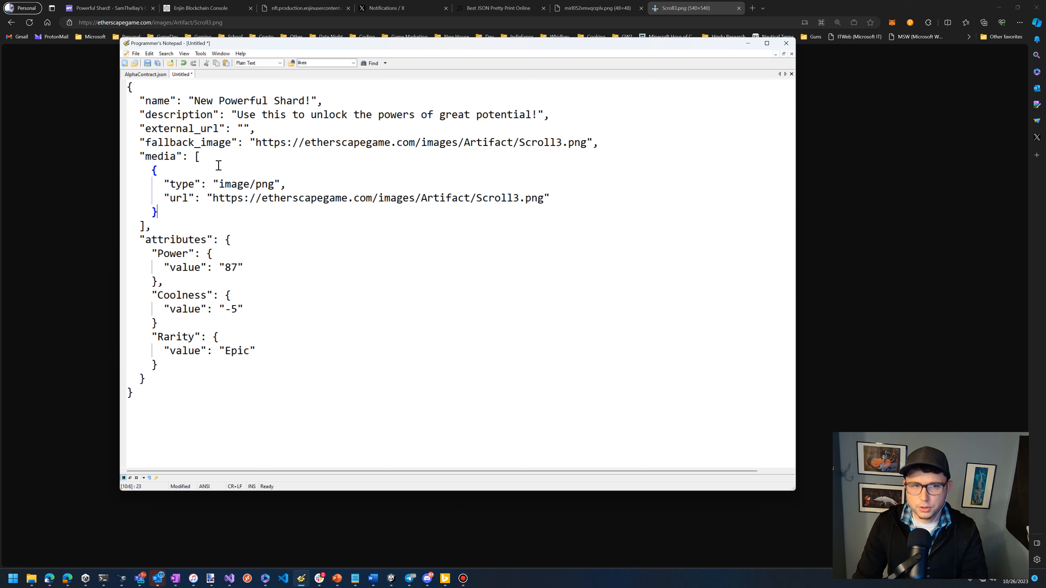
left_click(224, 178)
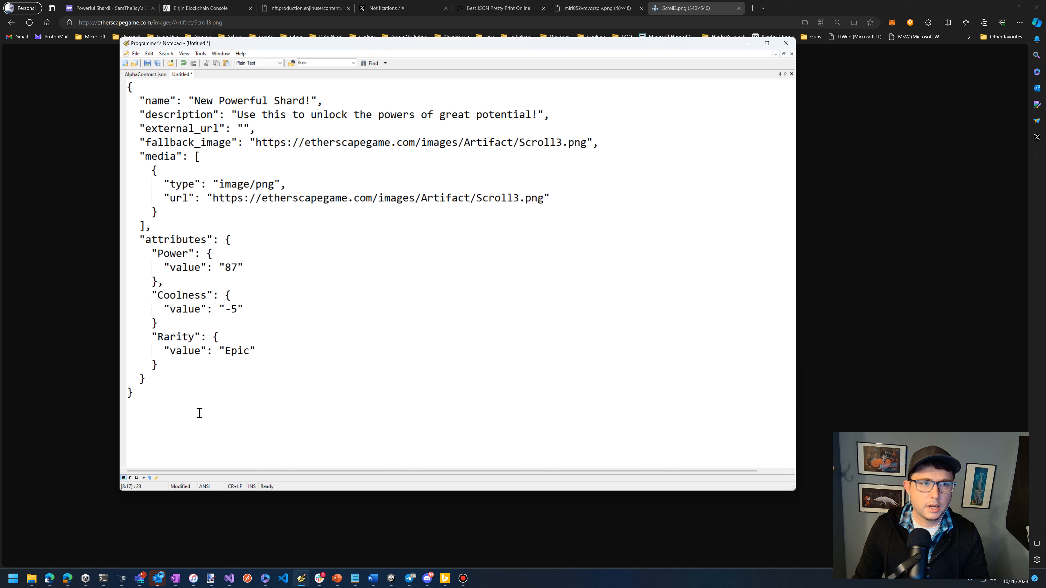
Save the edited metadata as PowerfulCrystal.json in the folder C:\Enlistments\Private\MintWeb\public\crypto.
left_click(147, 63)
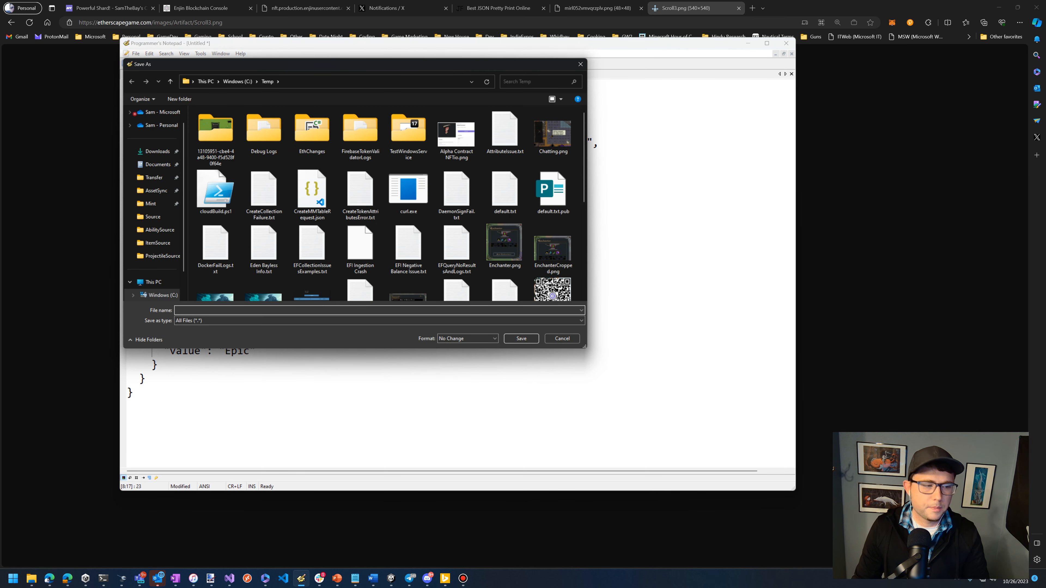
key("alt+Tab")
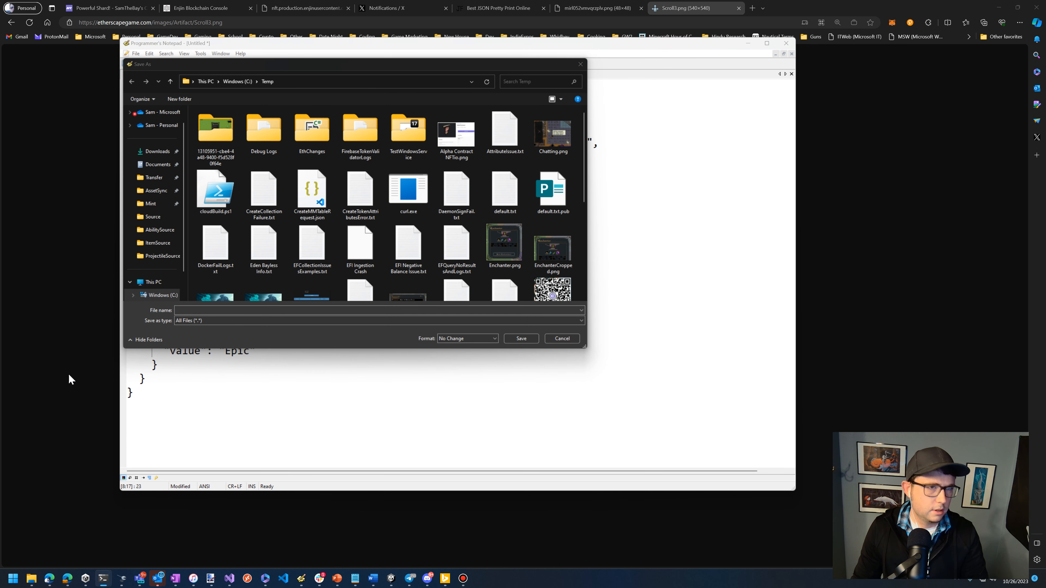
left_click(345, 84)
type("C:\\Enlistments\\Private\\MintWeb\\public\\crypto")
key("Return")
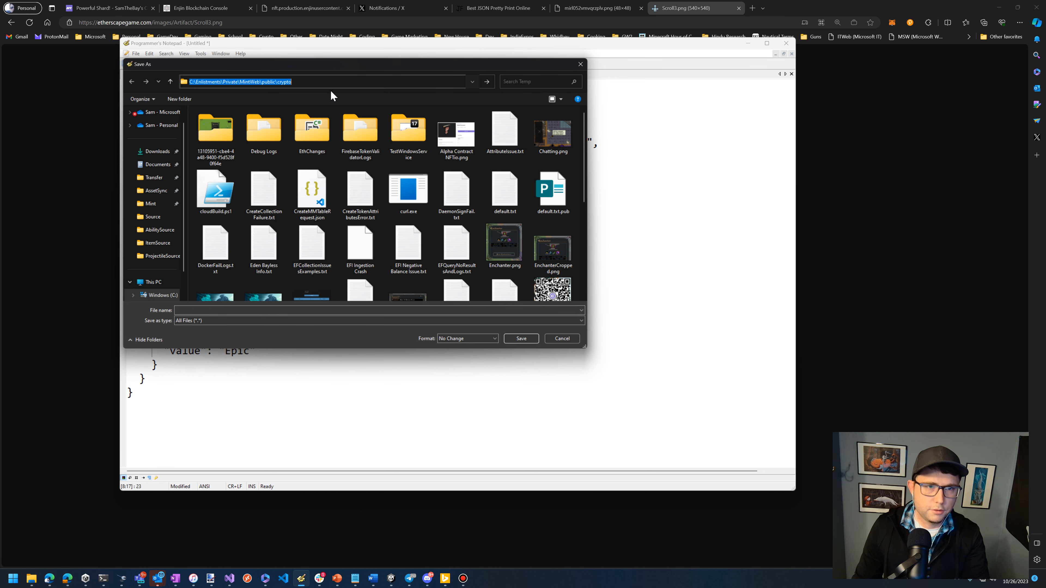
left_click(202, 311)
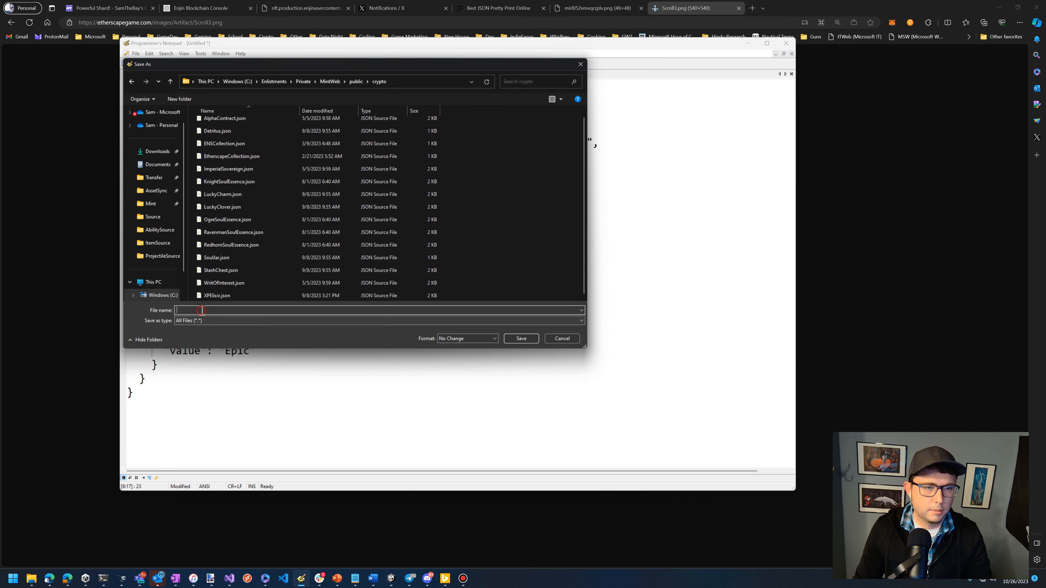
type("PowerfulCry")
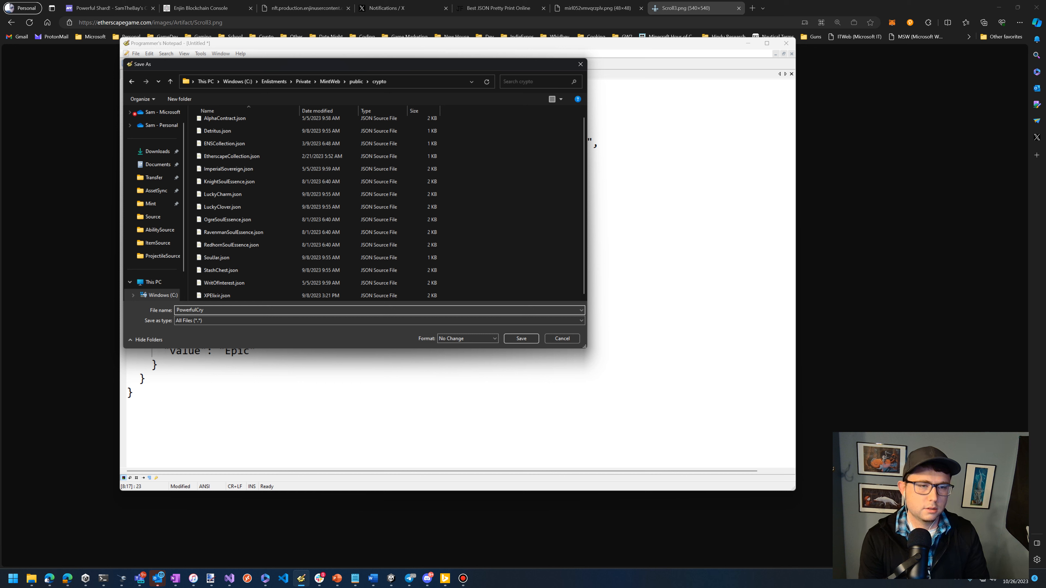
type(".json")
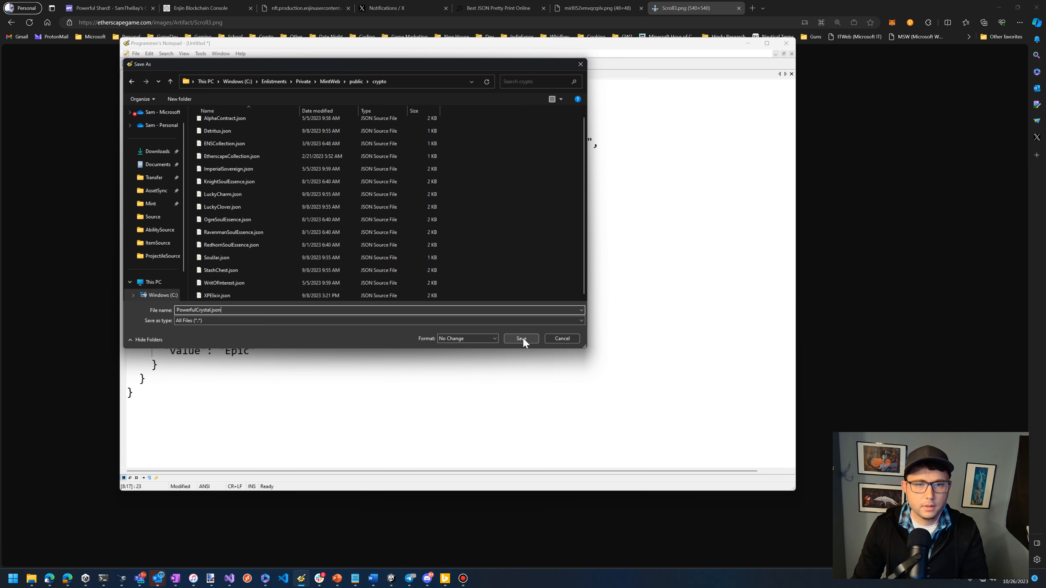
left_click(521, 338)
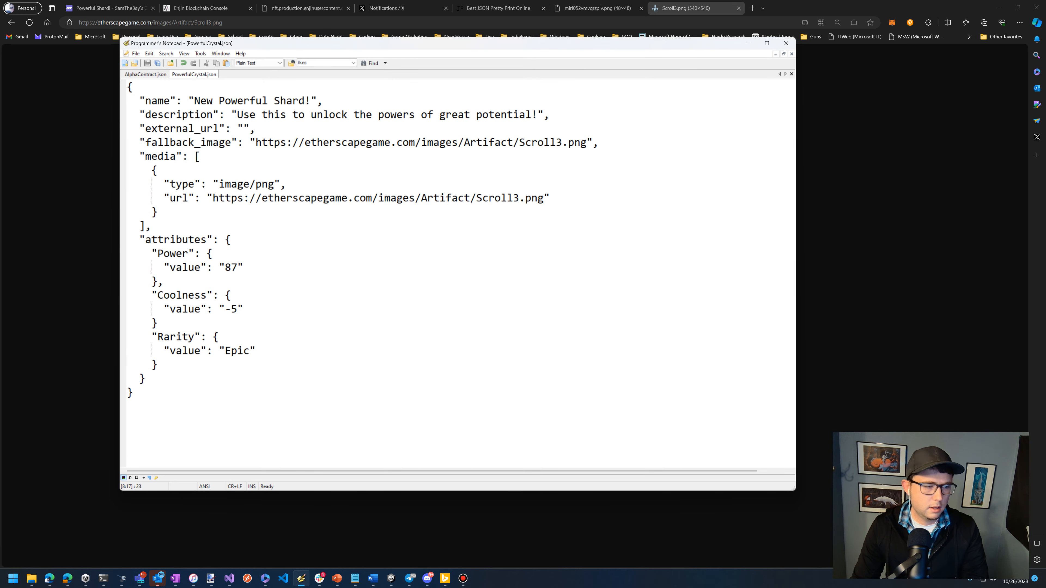
Switch to Windows PowerShell and list the files in the crypto folder.
left_click_drag(0, 395, 395, 113)
left_click(454, 287)
type("dir")
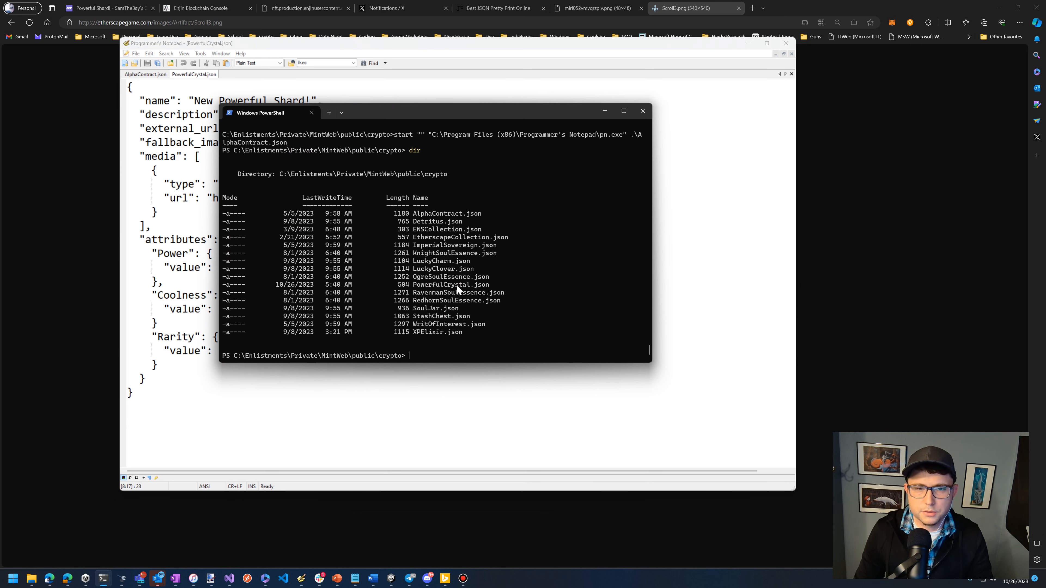
Move up two folders to MintWeb and publish the site with firebase deploy.
type("cd ..")
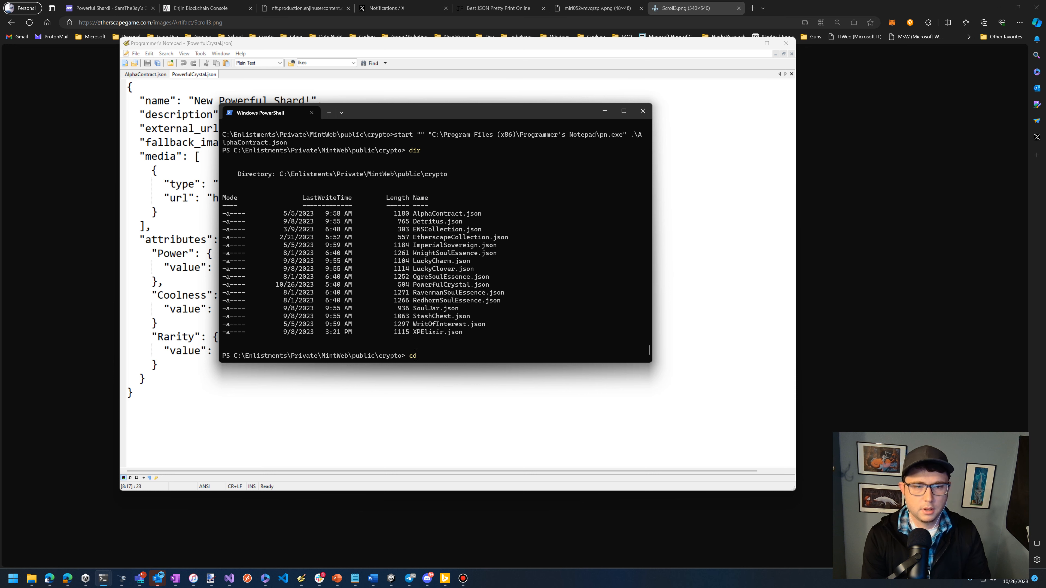
key("Return")
type("cd ..")
key("Return")
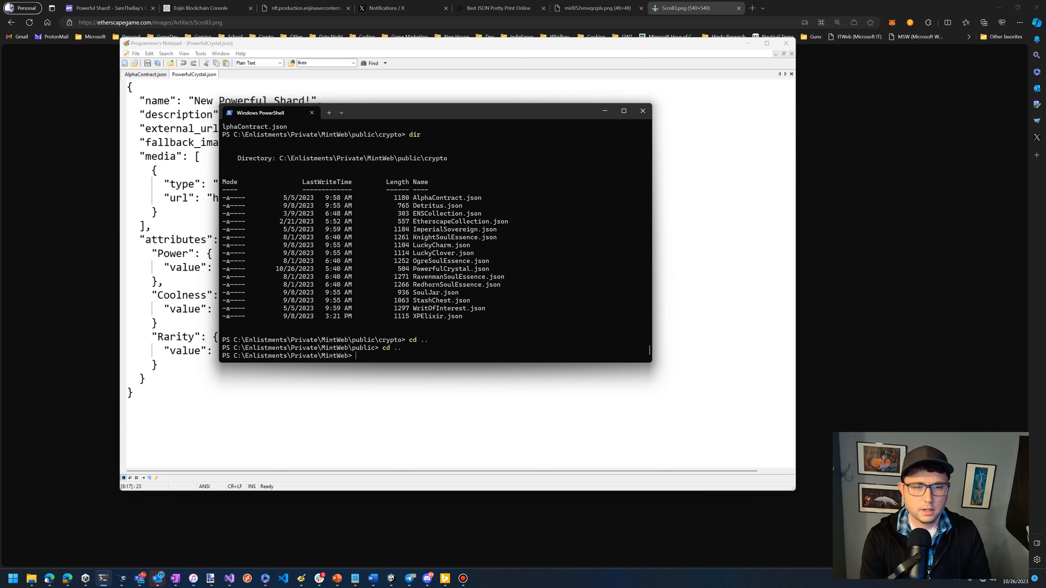
type("firebase dep")
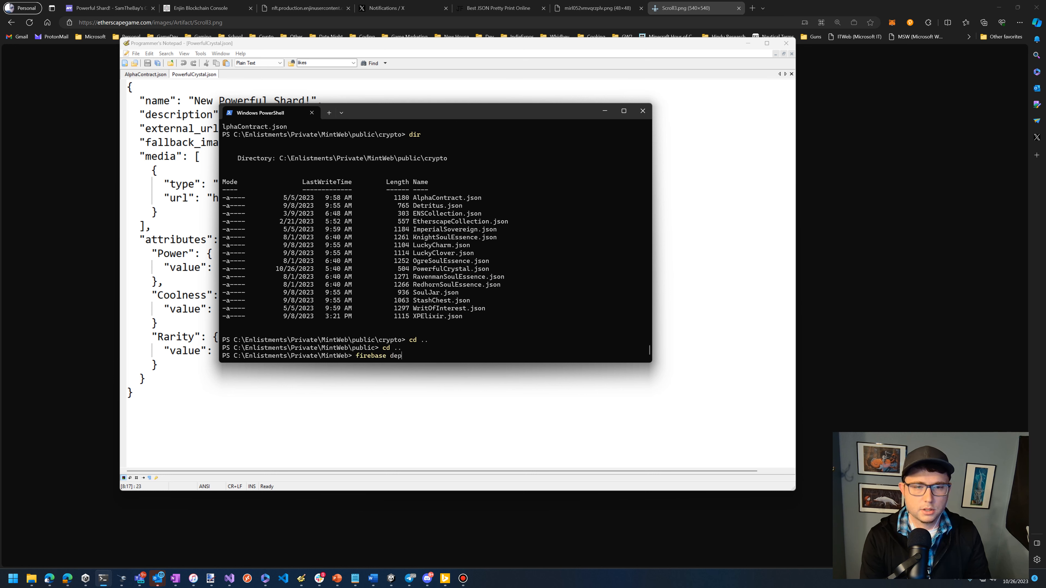
type("loy")
key("Return")
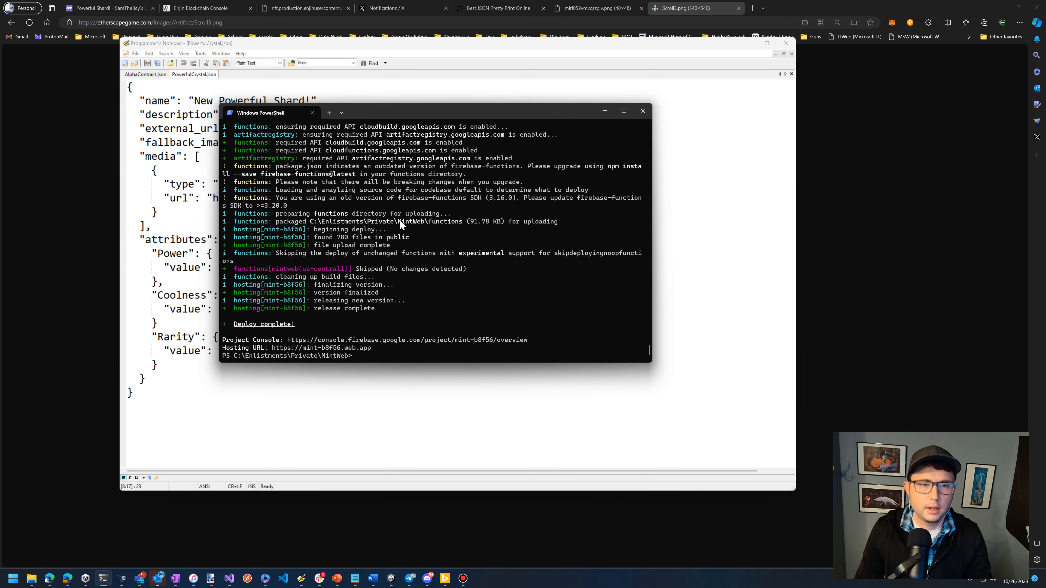
scroll(442, 314, "up", 9)
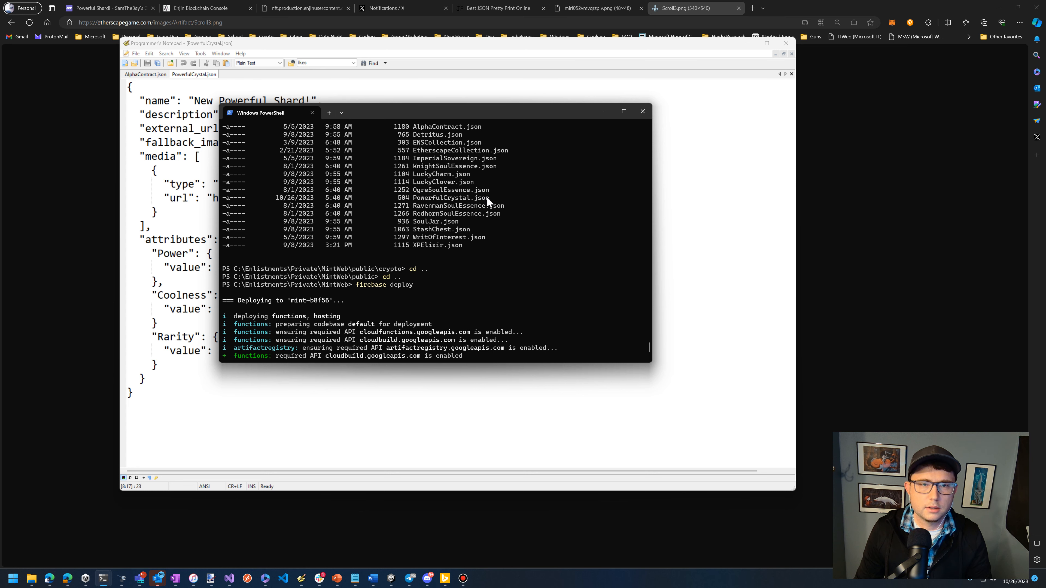
right_click(418, 202)
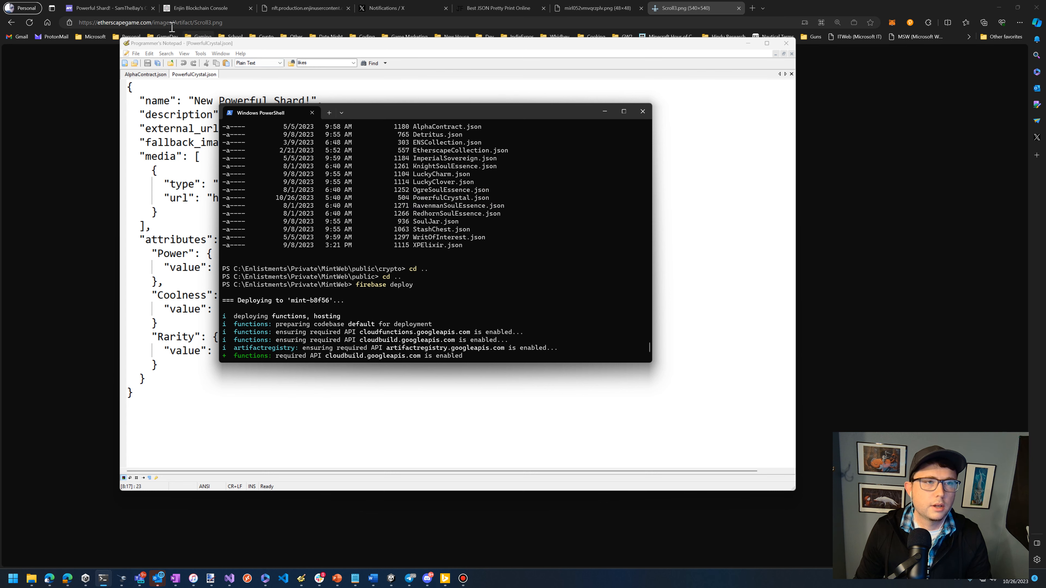
left_click(161, 23)
left_click_drag(154, 23, 361, 45)
type("crypto/StashChest.json?ver=2")
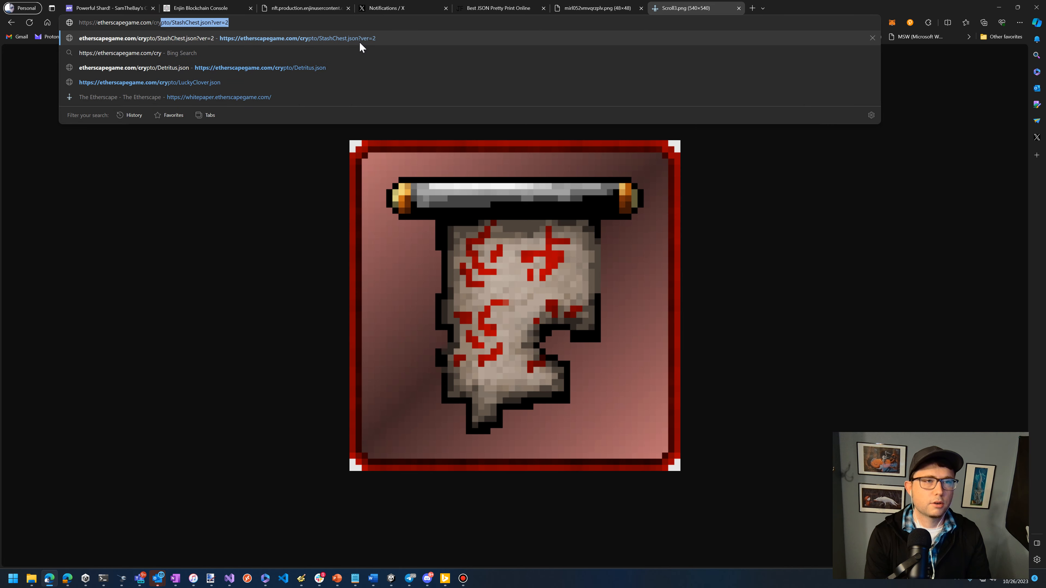
type("PowerfulCrystal.json")
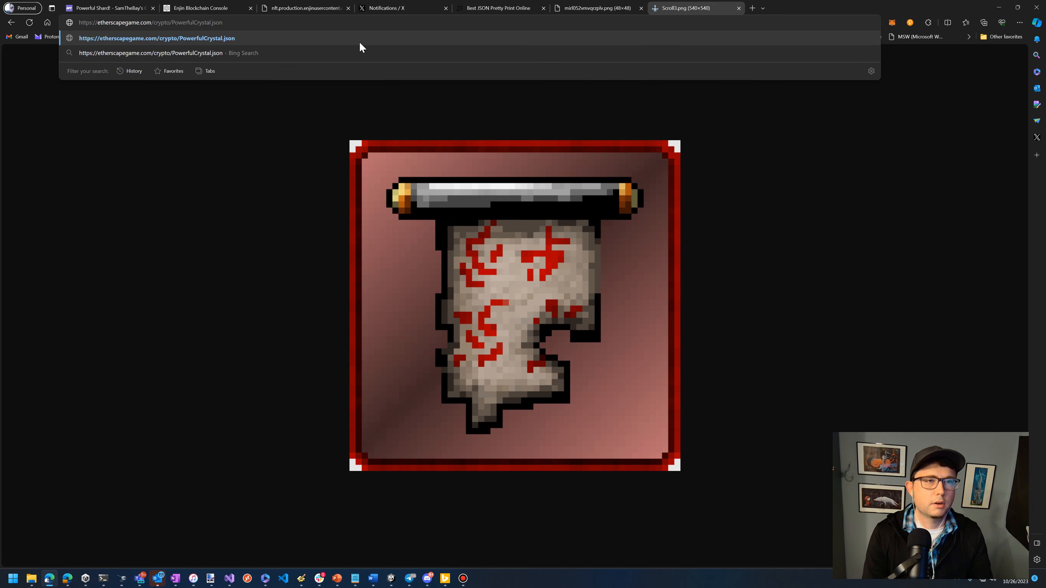
key("Return")
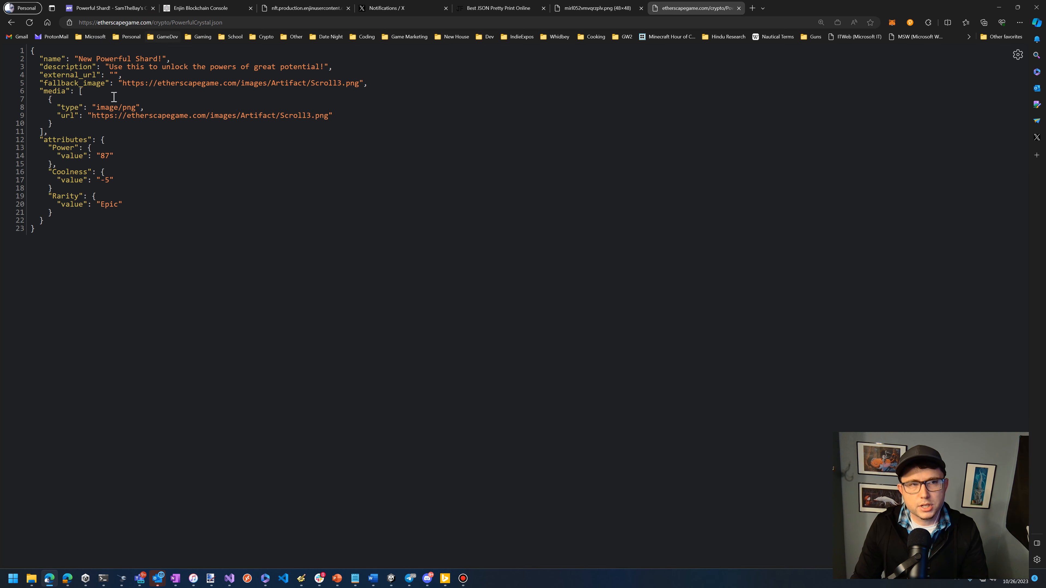
Copy the full web address of the deployed PowerfulCrystal.json file.
left_click(253, 23)
key("ctrl+c")
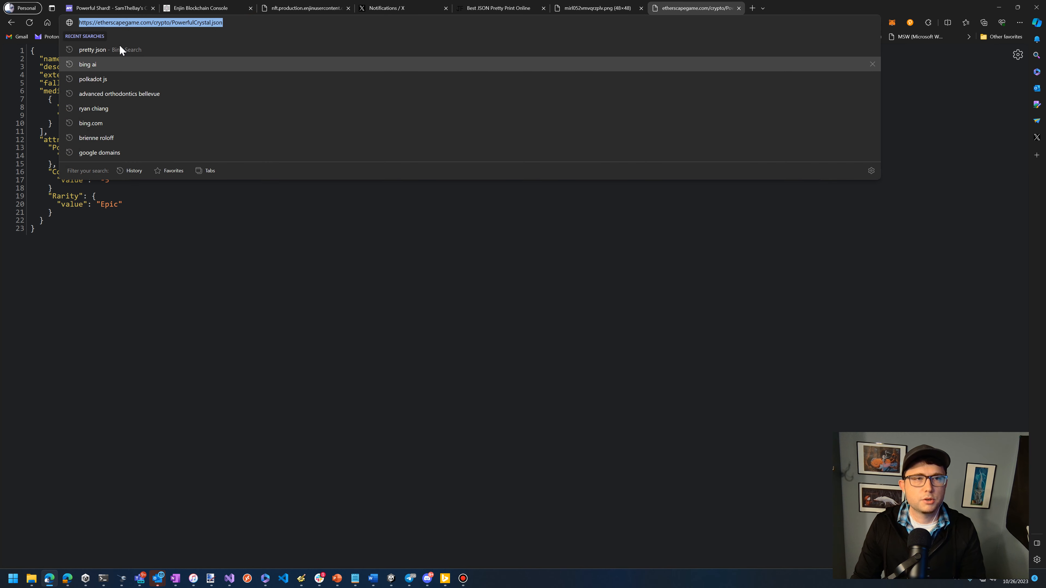
left_click(351, 304)
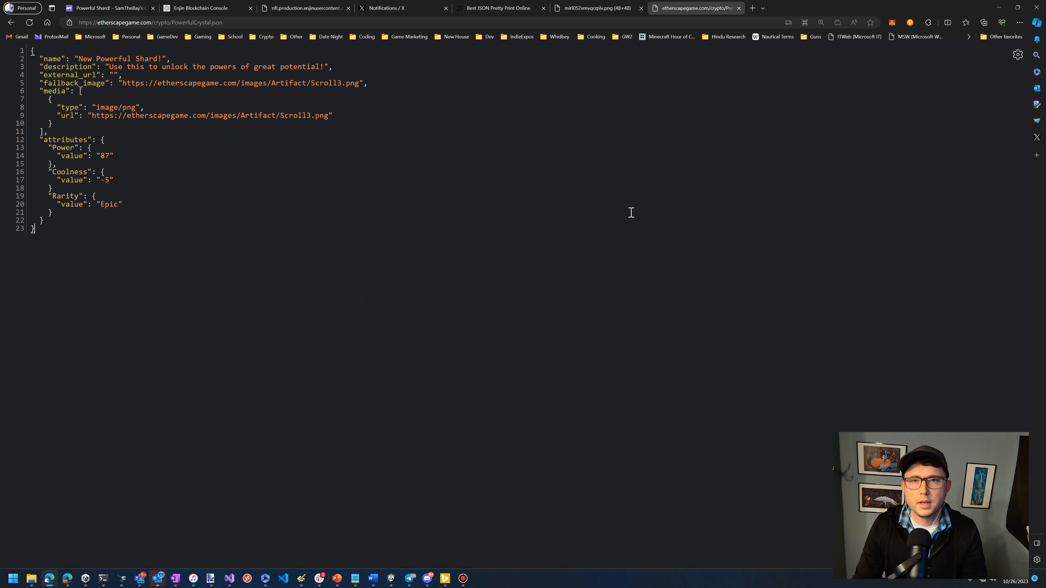
left_click(199, 8)
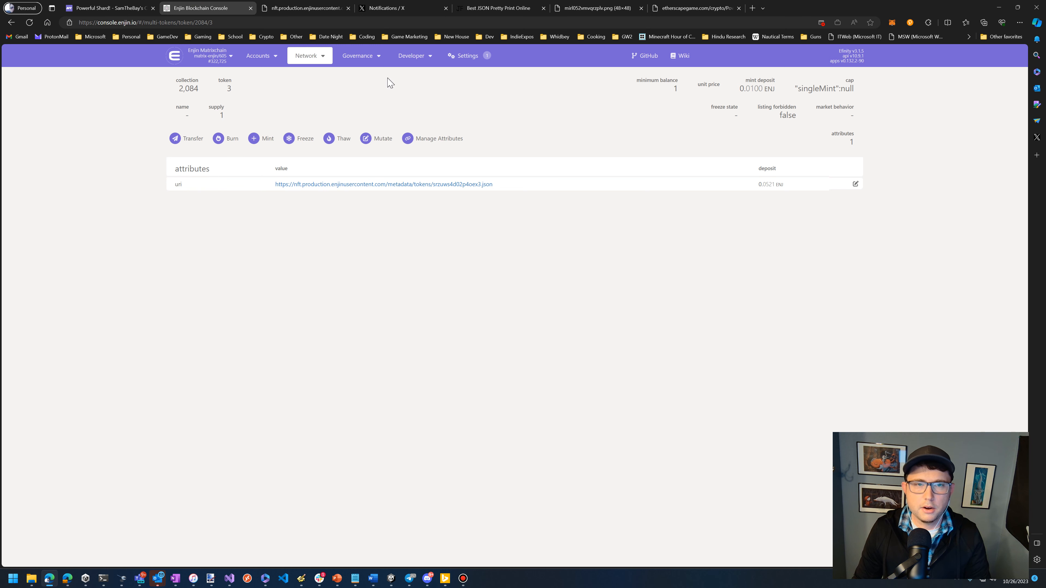
left_click(443, 149)
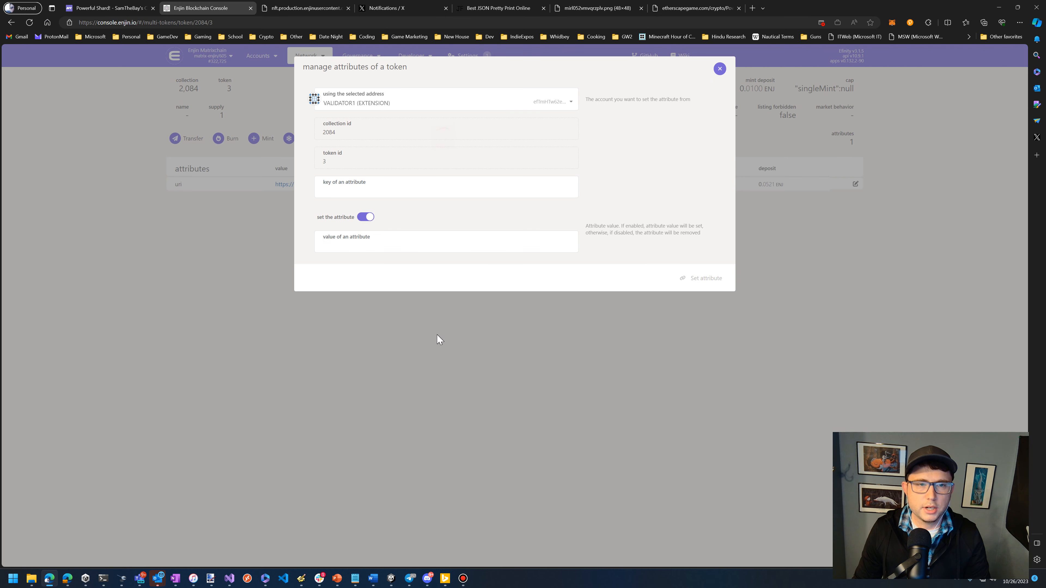
left_click(353, 191)
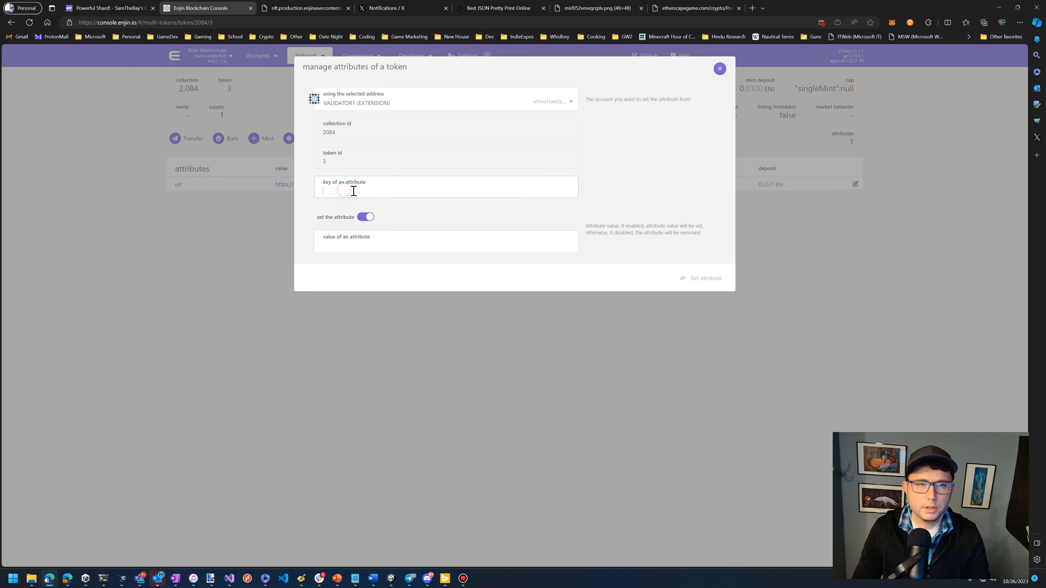
type("uri")
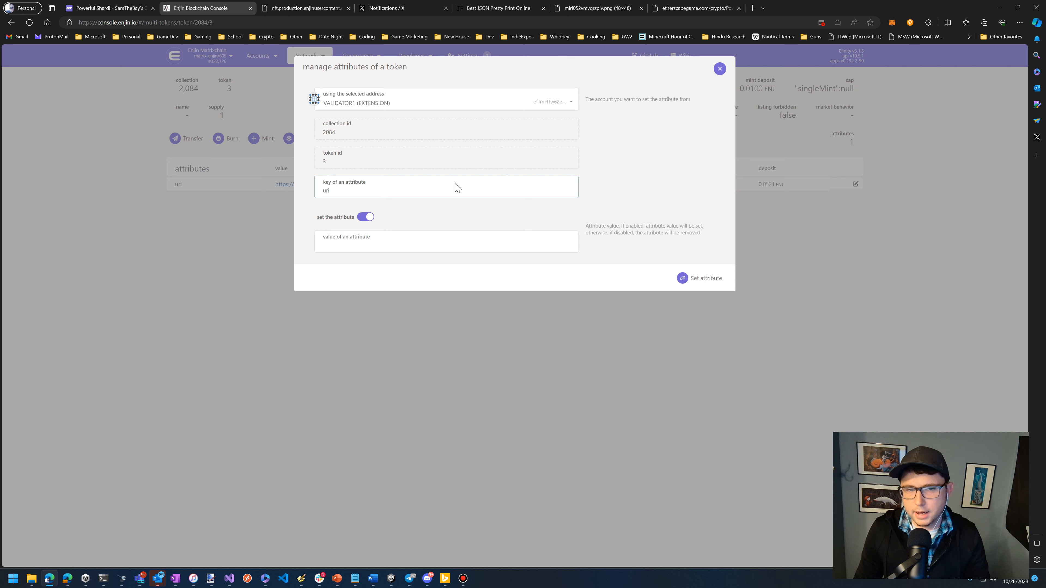
left_click(376, 249)
key("ctrl+v")
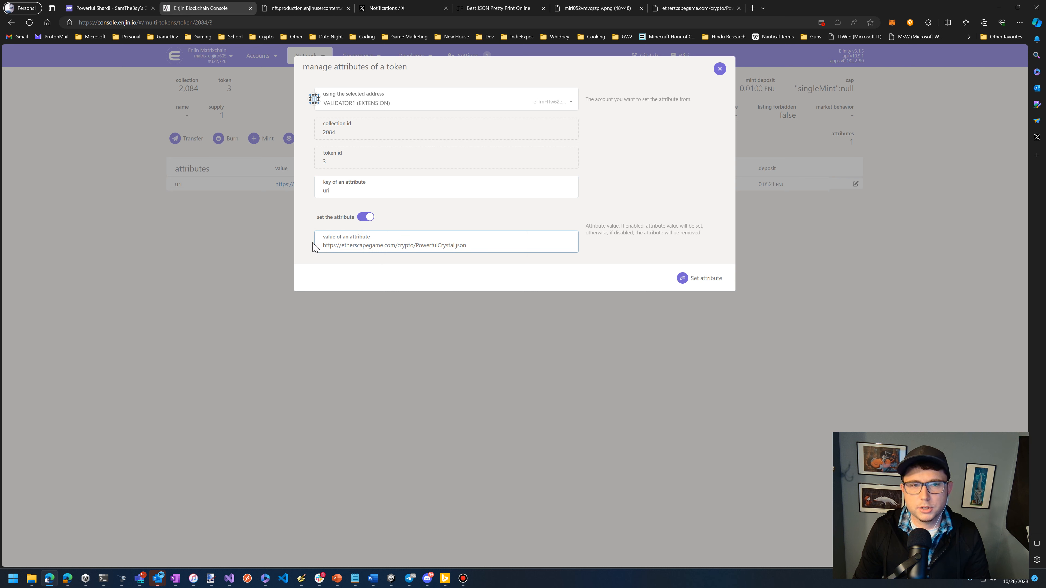
Choose the collection owner's extension account as sender, submit the set-attribute transaction and sign it in the polkadot{.js} wallet.
left_click(395, 104)
left_click(375, 167)
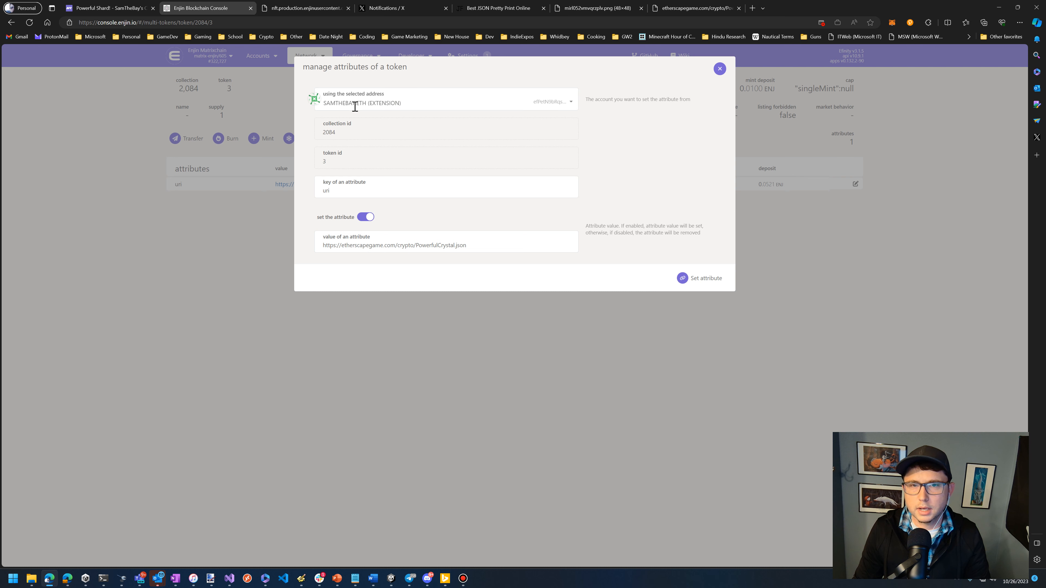
left_click(717, 283)
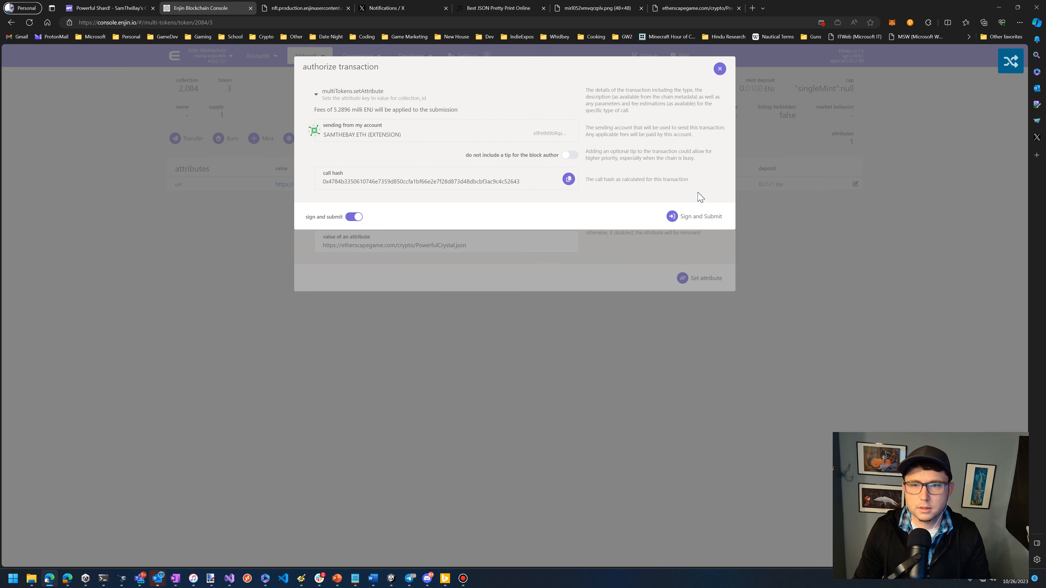
left_click(692, 216)
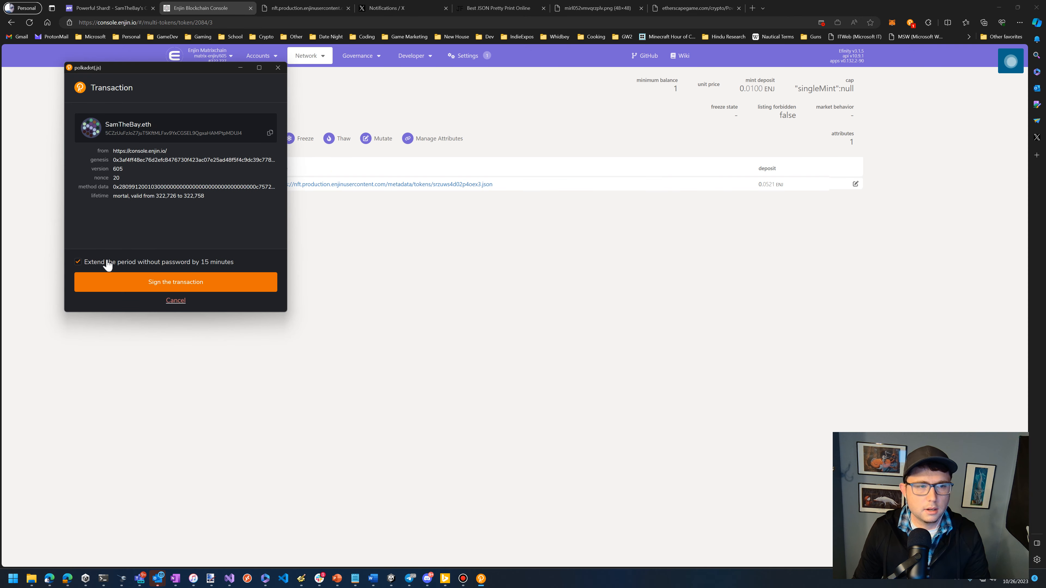
left_click(186, 288)
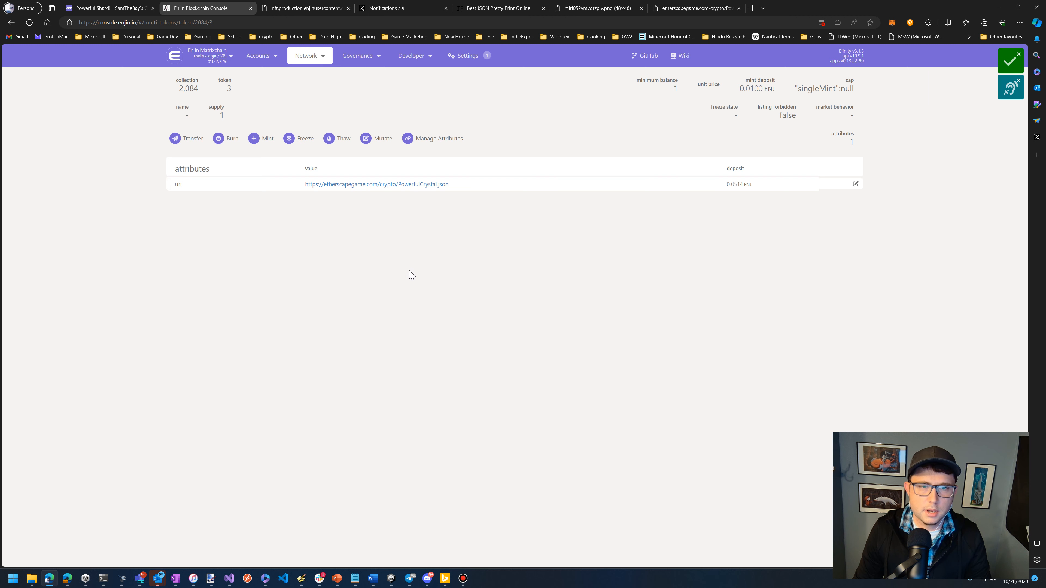
Open the token's uri link, select and copy the metadata JSON it serves, and close that page.
left_click(420, 185)
left_click_drag(94, 322, 8, 58)
key("ctrl+c")
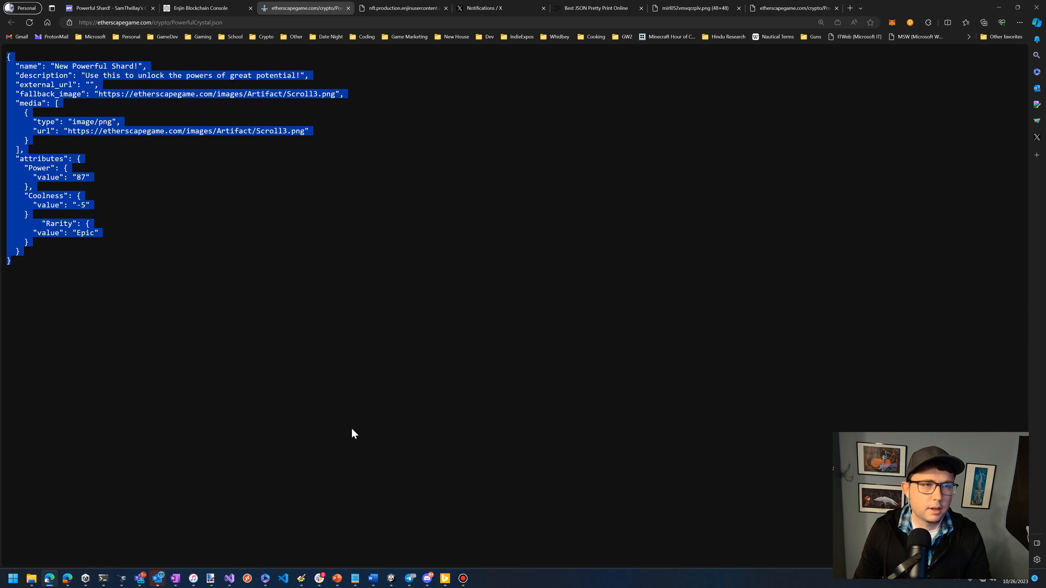
left_click(348, 8)
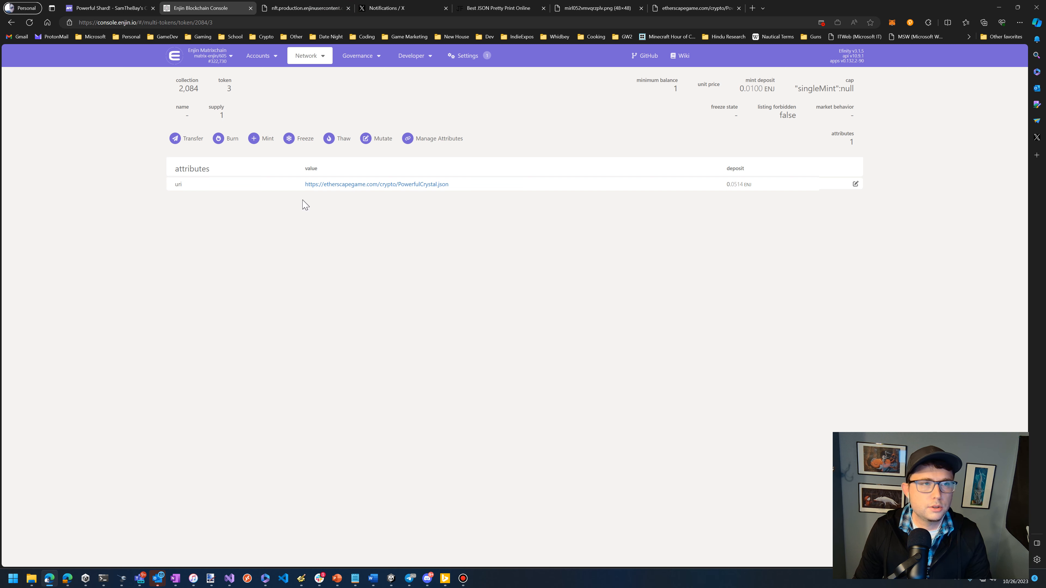
Return to the Powerful Shard! asset page on NFT.io and request a metadata refresh.
left_click(106, 8)
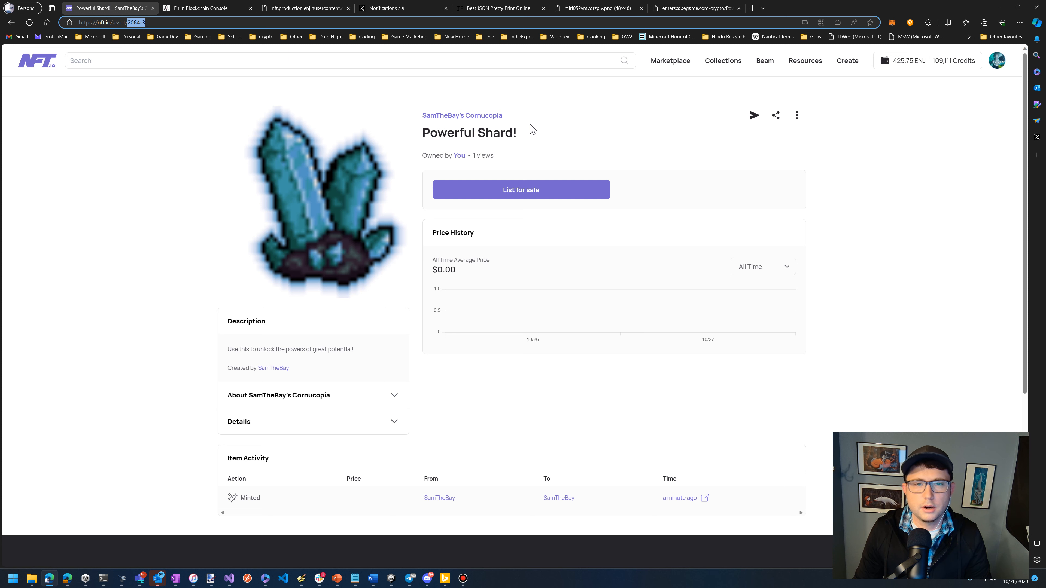
left_click(797, 120)
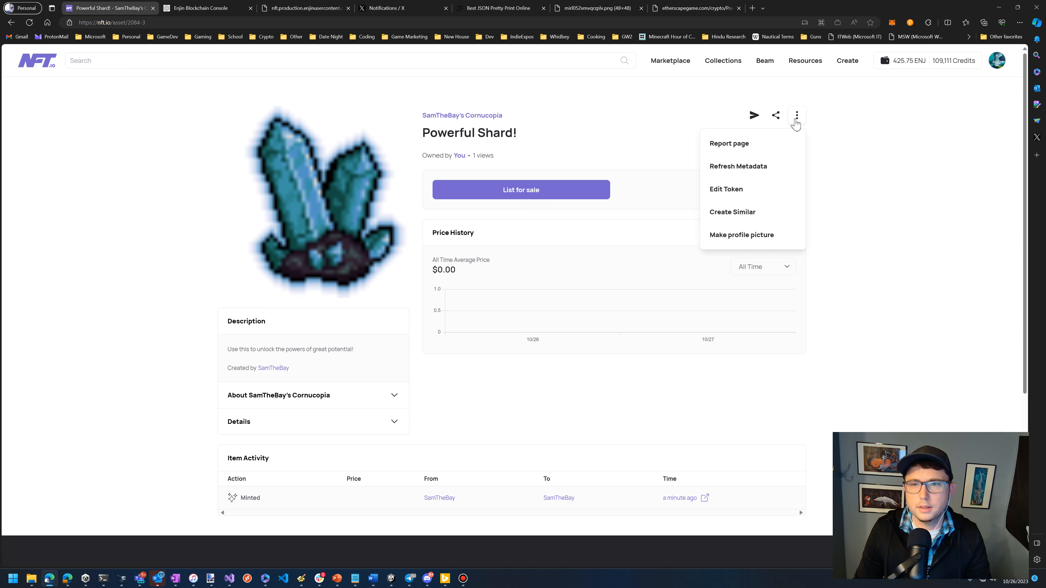
left_click(757, 169)
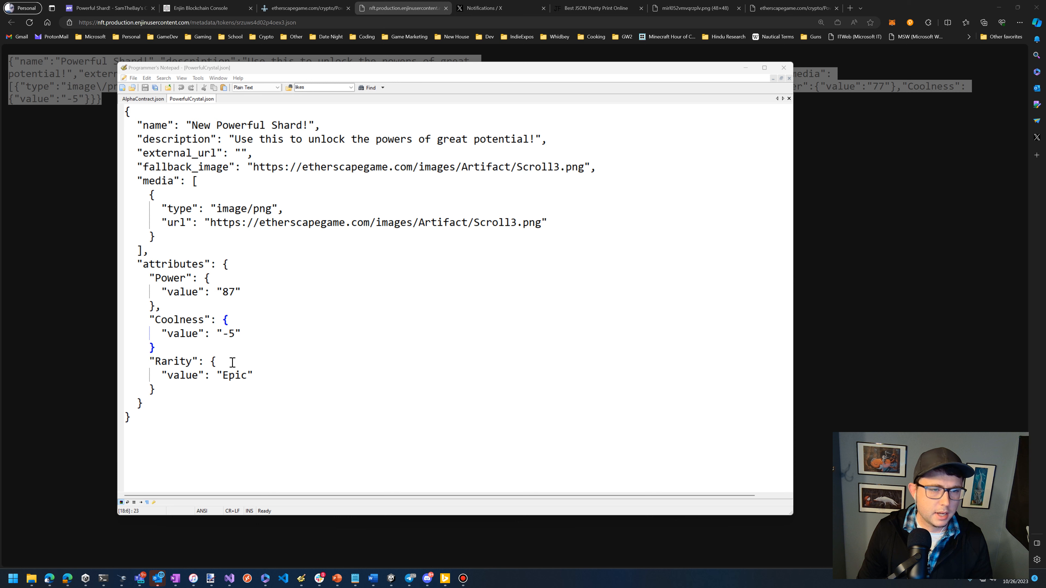
In PowerfulCrystal.json, add the missing comma after the closing brace of the Coolness attribute and save the file.
key("shift+Home")
key("shift+Home")
key("shift+Up")
key("shift+Up")
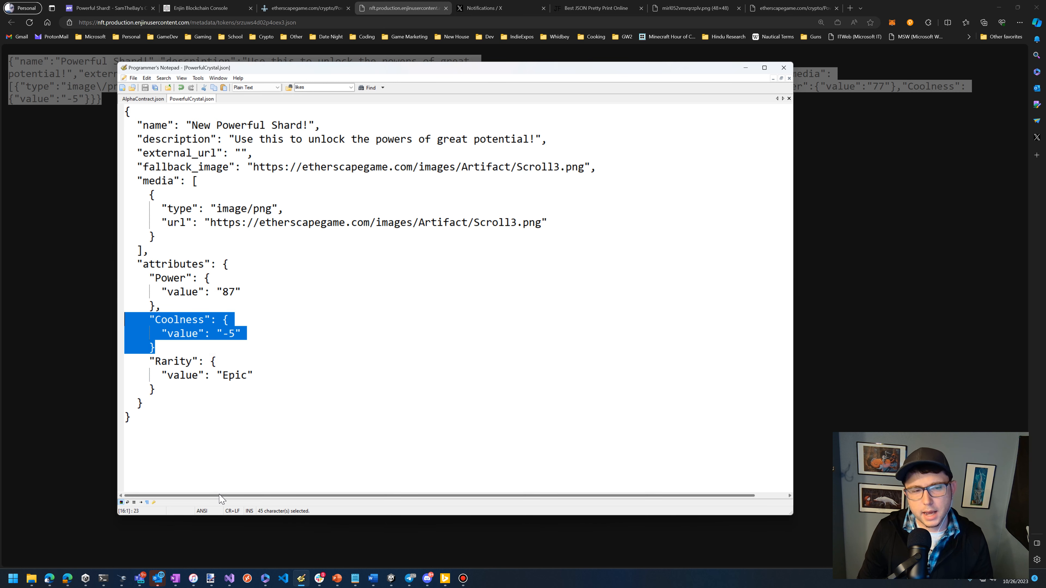
left_click(174, 345)
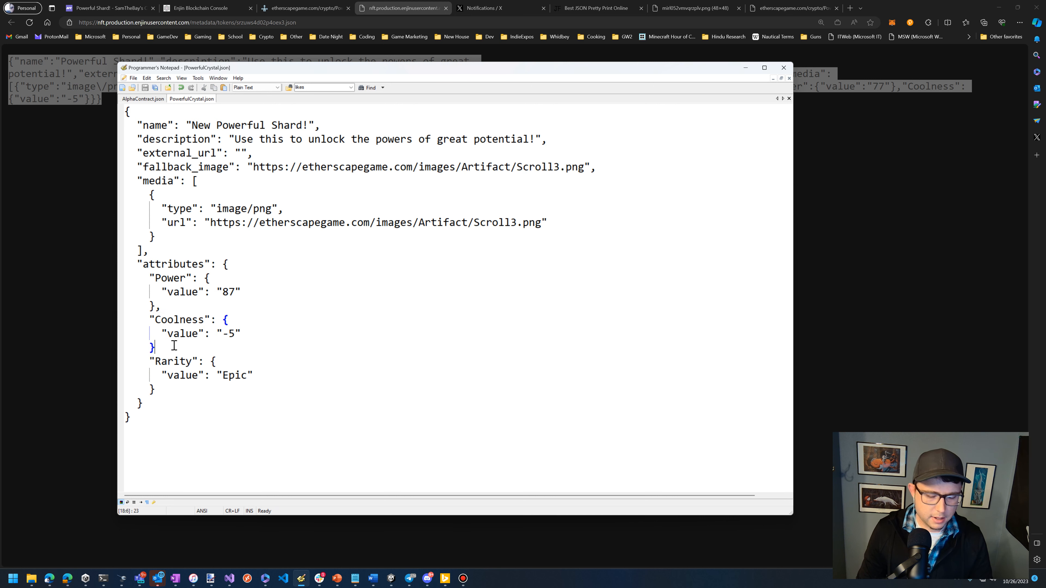
type(",")
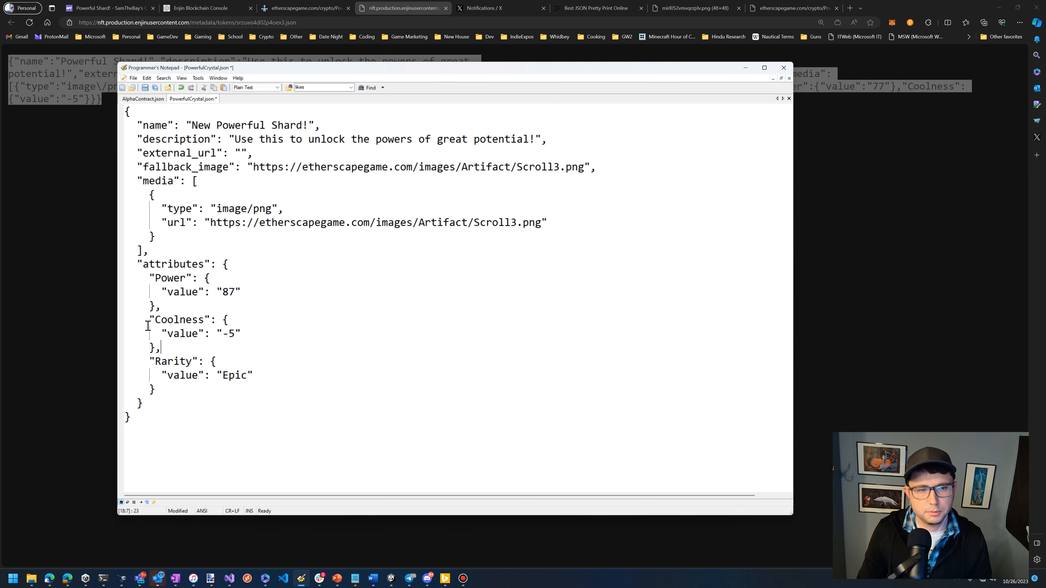
key("ctrl+s")
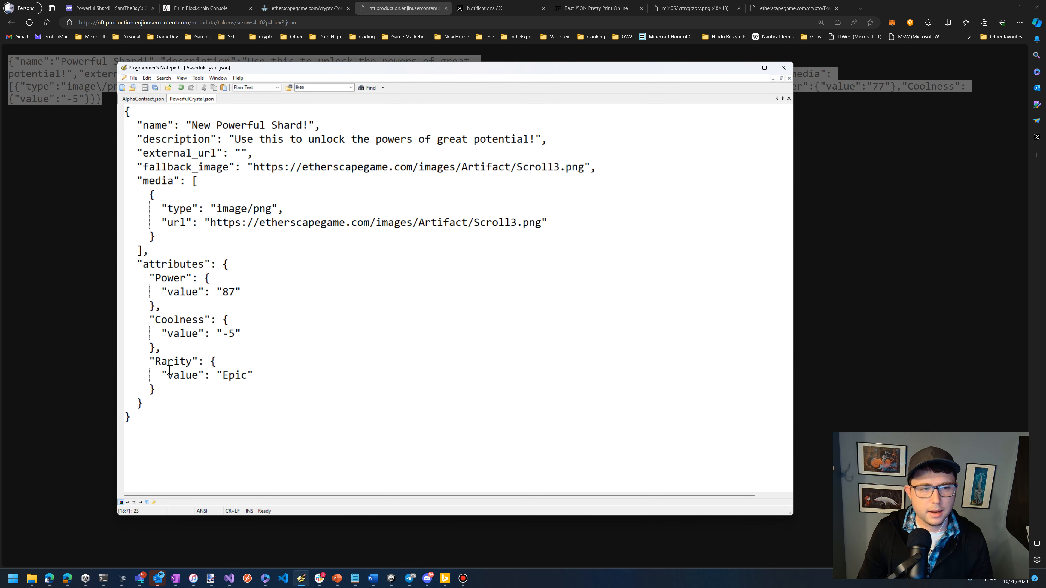
Remove the comma after the Coolness block again, copy the whole JSON and paste it into the JSON Pretty Print page to test it.
key("BackSpace")
left_click_drag(152, 416, 82, 123)
left_click(320, 269)
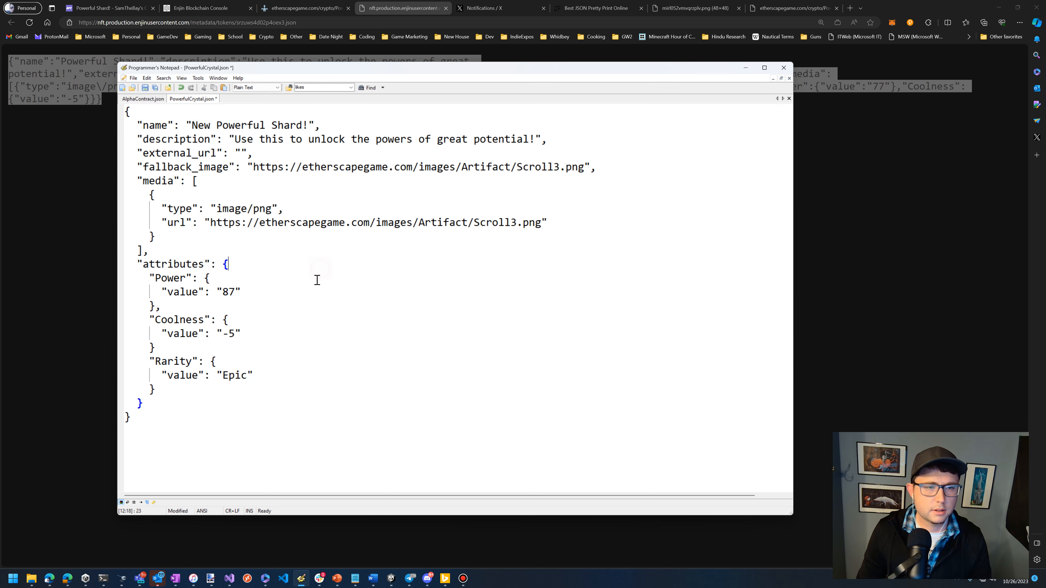
left_click(573, 8)
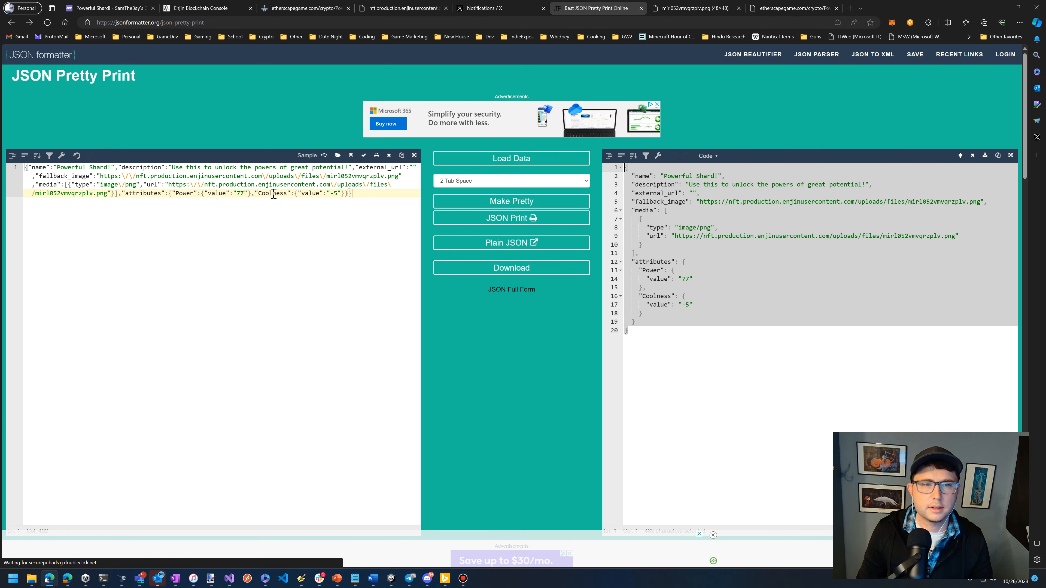
key("ctrl+v")
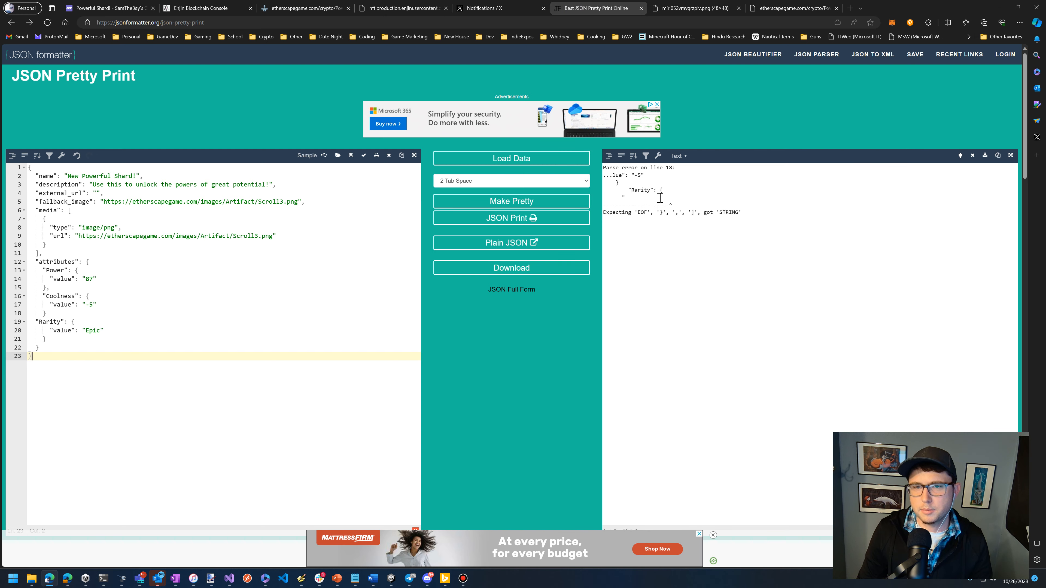
Restore the comma after the Coolness block in Programmer's Notepad and replace the JSON Pretty Print input with the corrected JSON.
key("alt+Tab")
left_click(174, 349)
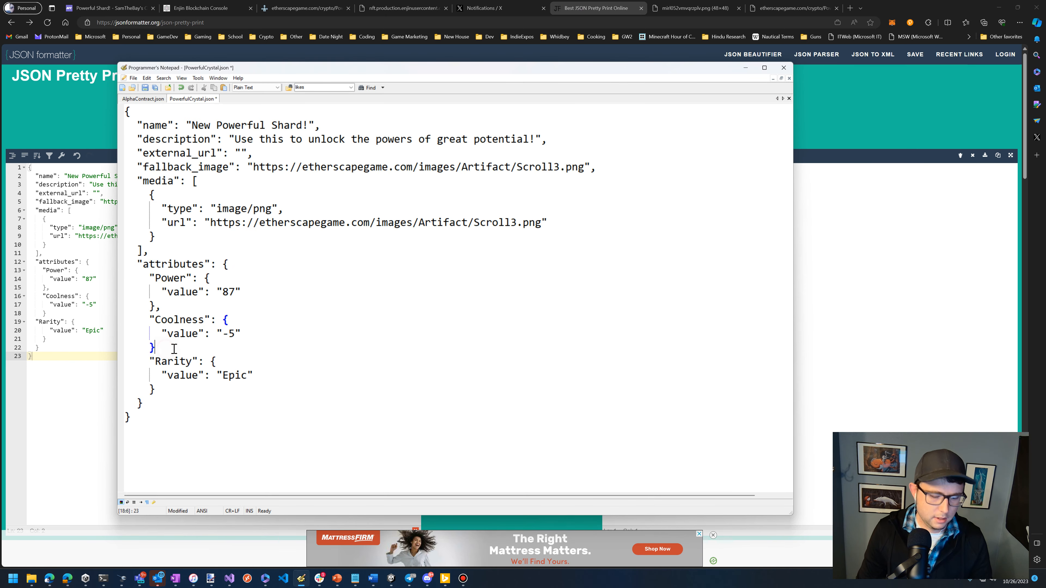
left_click(288, 373)
key("ctrl+a")
left_click(79, 347)
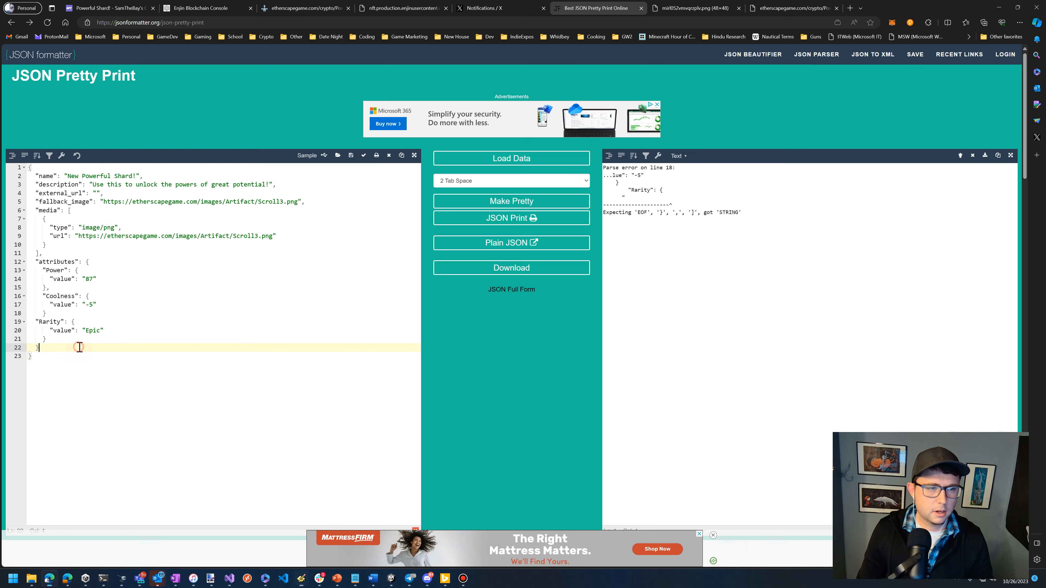
key("ctrl+a")
type("{   \"name\": \"New Powerful Shard!\",   \"description\": \"Use this to unlock the powers of great potential!\",   \"external_url\": \"\",   \"fallback_image\": \"https://etherscapegame.com/images/Artifact/Scroll3.png\",   \"media\": [     {       \"type\": \"image/png\",       \"url\": \"https://etherscapegame.com/images/Artifact/Scroll3.png\"     }   ],   \"attributes\": {     \"Power\": {       \"value\": \"87\"     },     \"Coolness\": {       \"value\": \"-5\"     },     \"Rarity\": {       \"value\": \"Epic\"     }   } }")
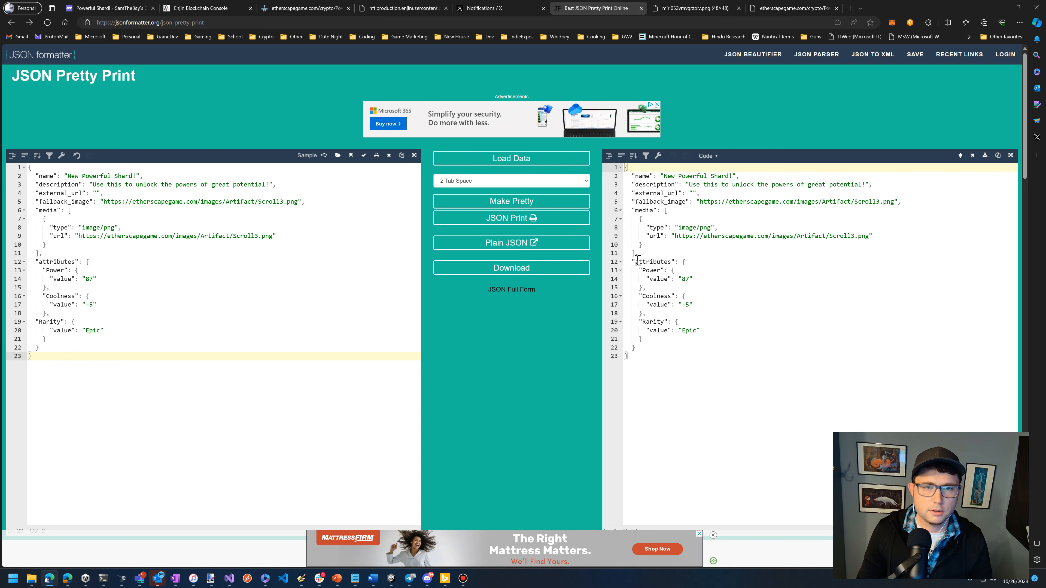
Switch to the Windows PowerShell window in the MintWeb folder and rerun firebase deploy to publish the corrected JSON.
key("alt+Tab")
left_click(384, 280)
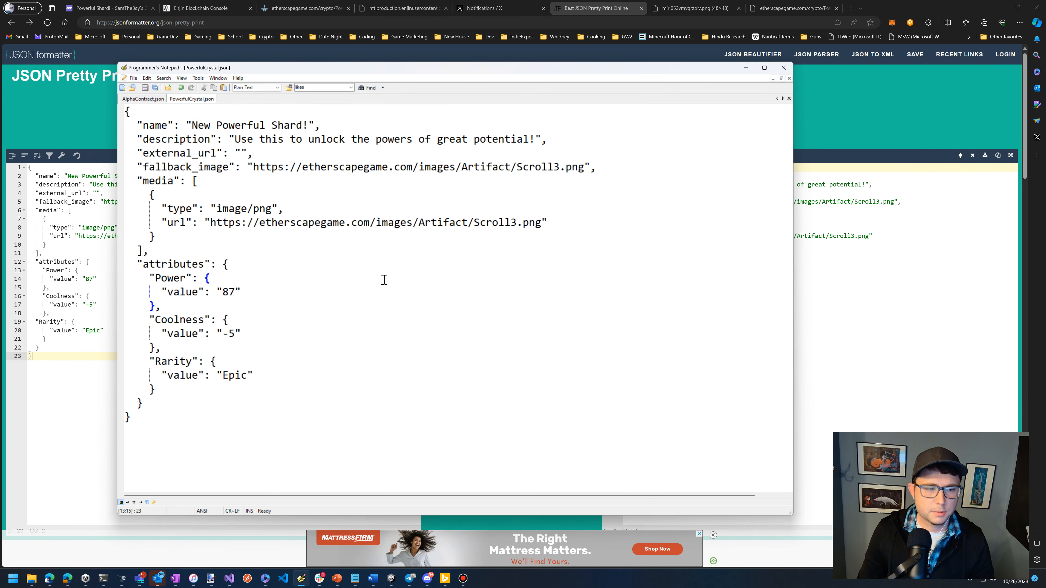
key("alt+Tab")
key("alt+Tab")
key("alt+Tab")
key("alt+Tab")
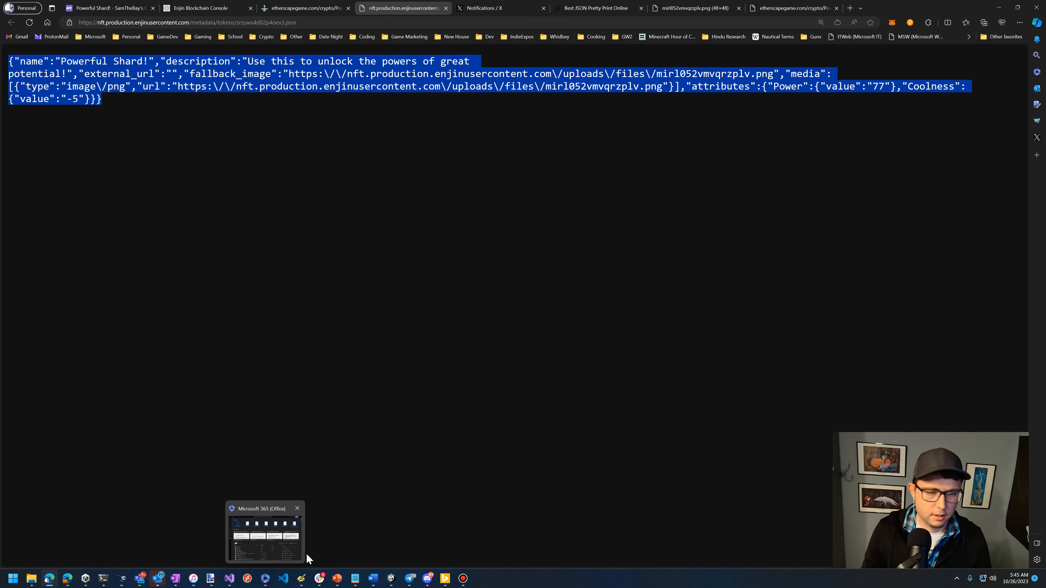
left_click(103, 578)
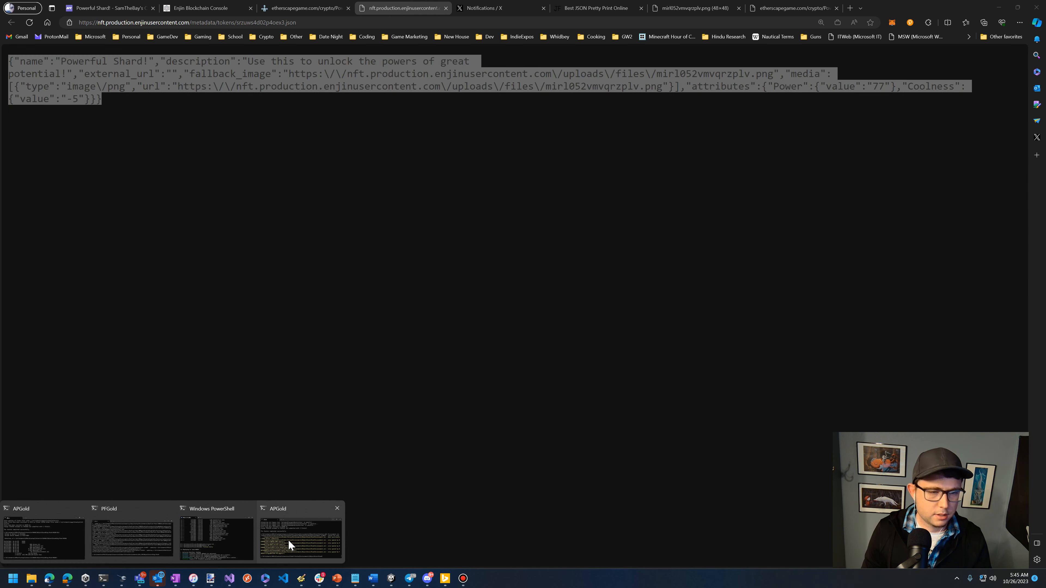
left_click(219, 541)
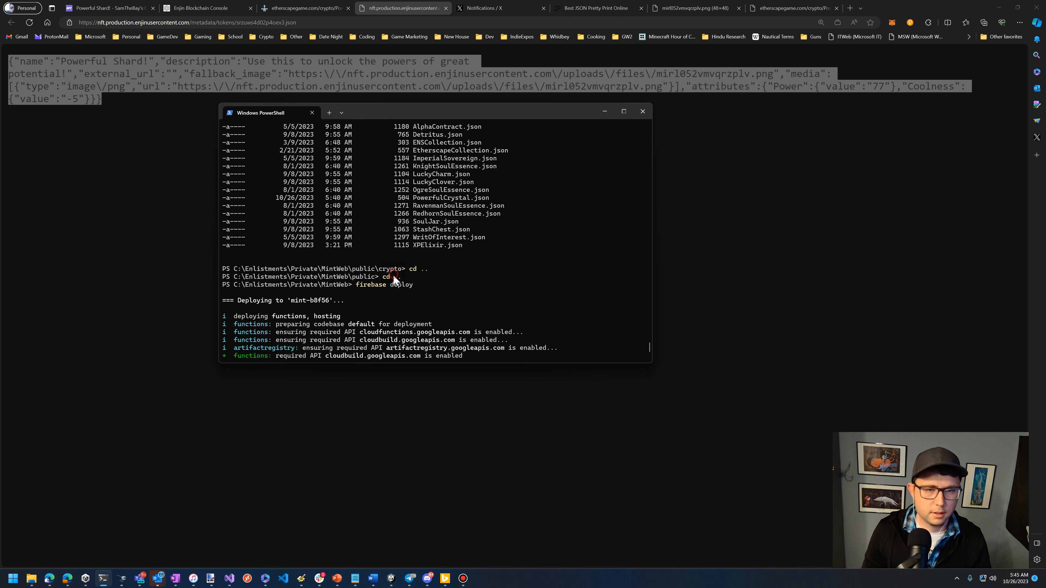
key("Up")
key("Return")
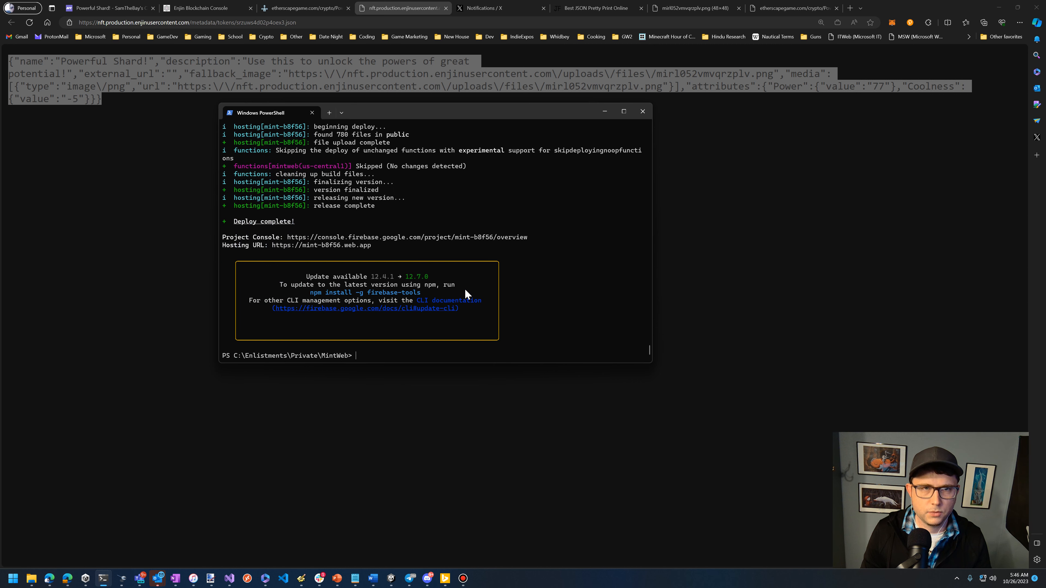
Reload the hosted etherscapegame.com PowerfulCrystal.json page in the browser and check the token's uri attribute in Enjin Blockchain Console.
left_click(298, 12)
left_click(29, 23)
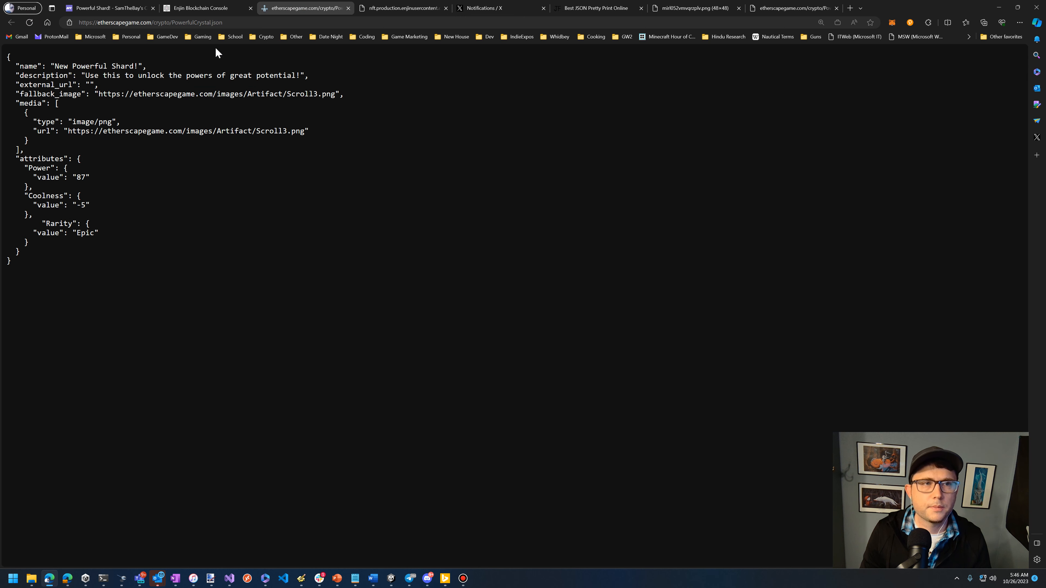
left_click(197, 12)
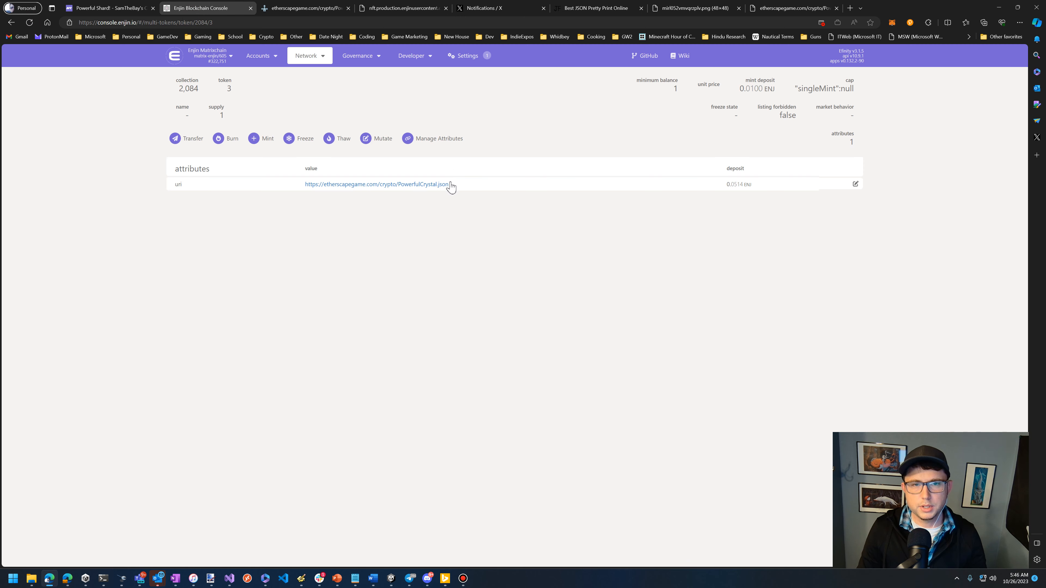
On the Powerful Shard! asset page on NFT.io, request another metadata refresh and reload the page.
left_click(120, 9)
left_click(797, 116)
left_click(753, 166)
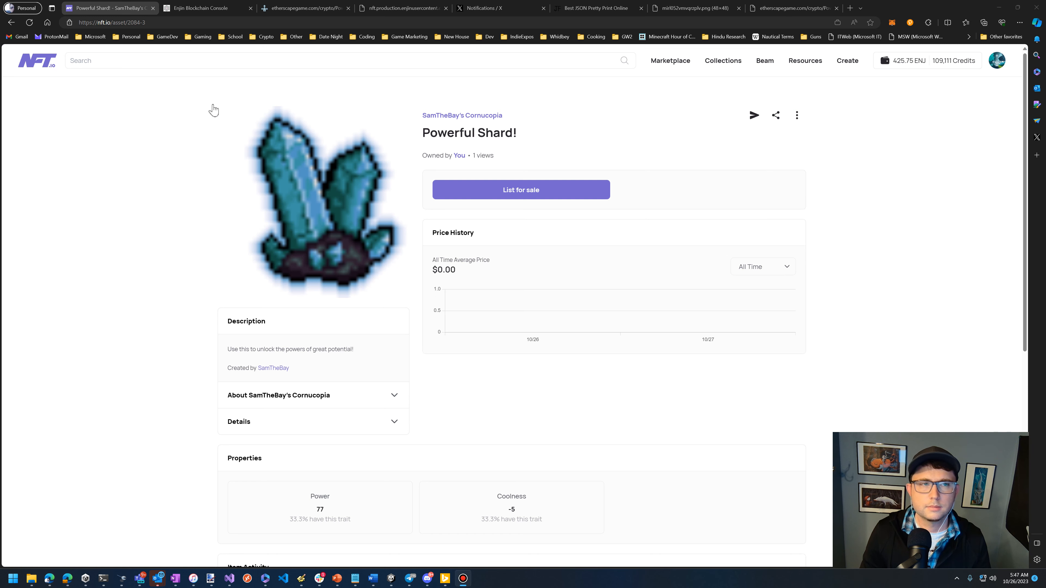
left_click(32, 24)
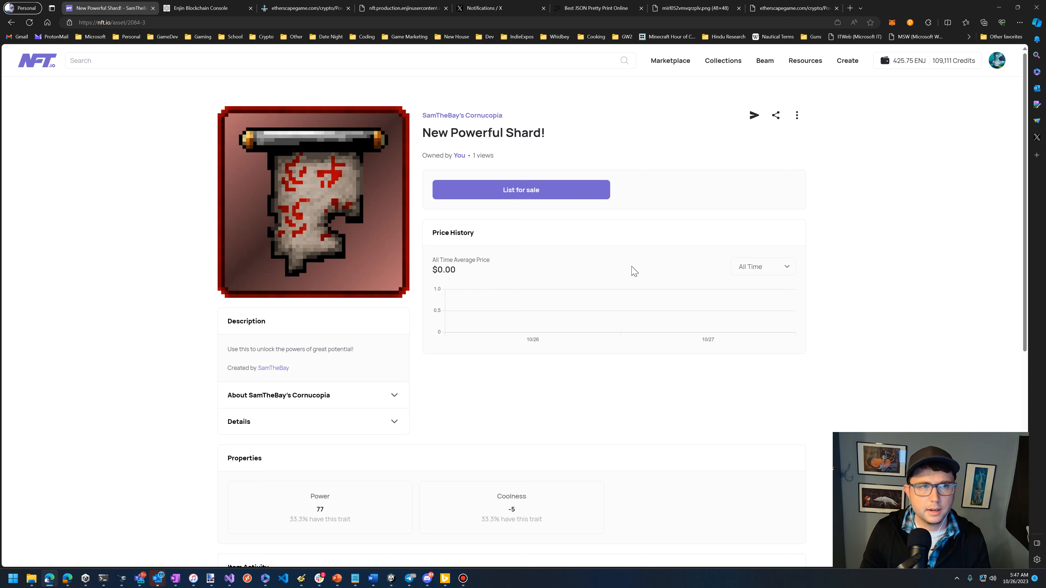
Examine the refreshed asset page on NFT.io, checking its name, properties and item activity.
left_click(82, 22)
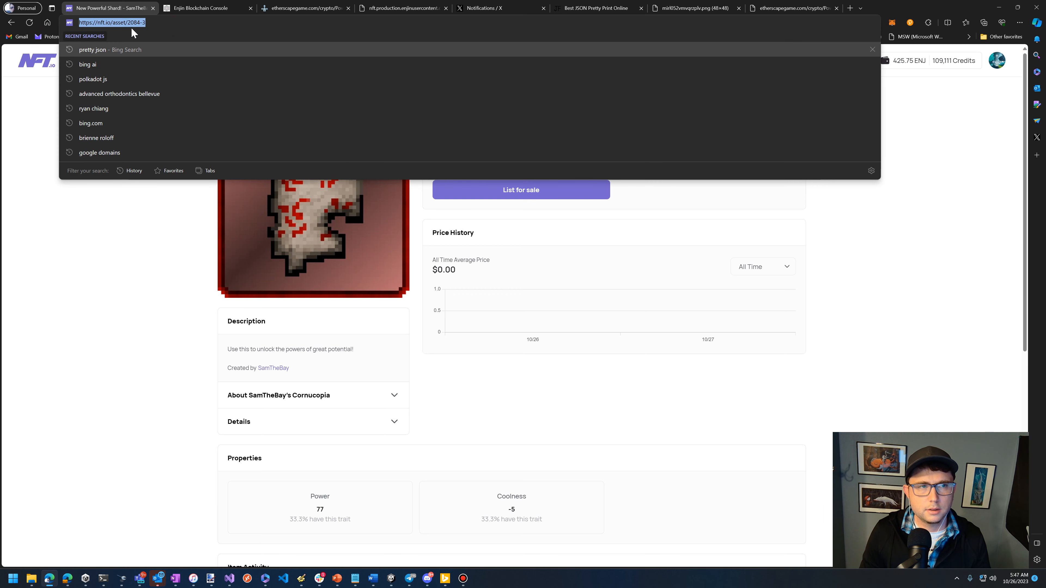
left_click(149, 231)
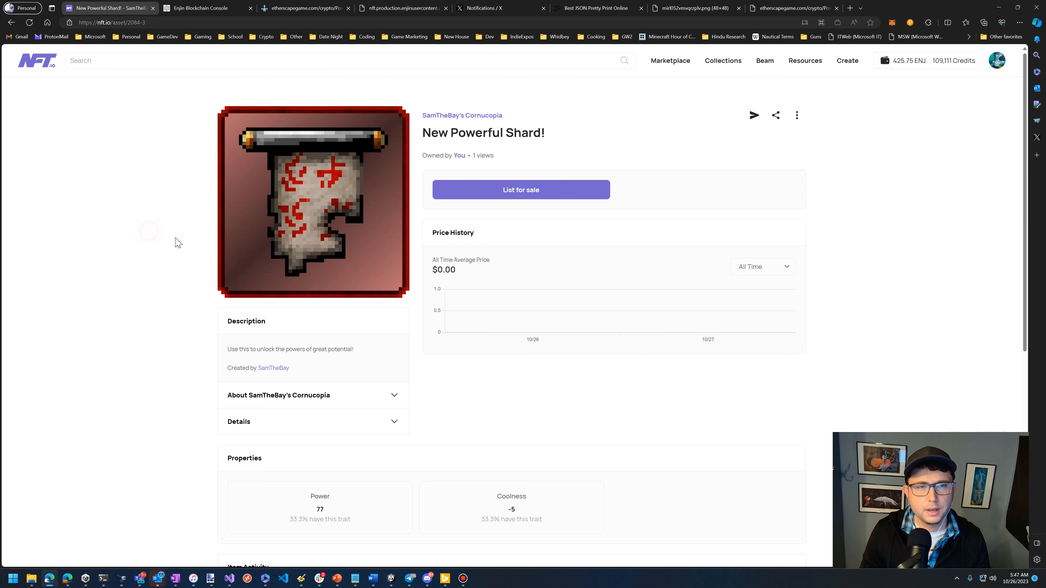
left_click_drag(422, 132, 546, 134)
left_click(521, 389)
scroll(535, 395, "down", 6)
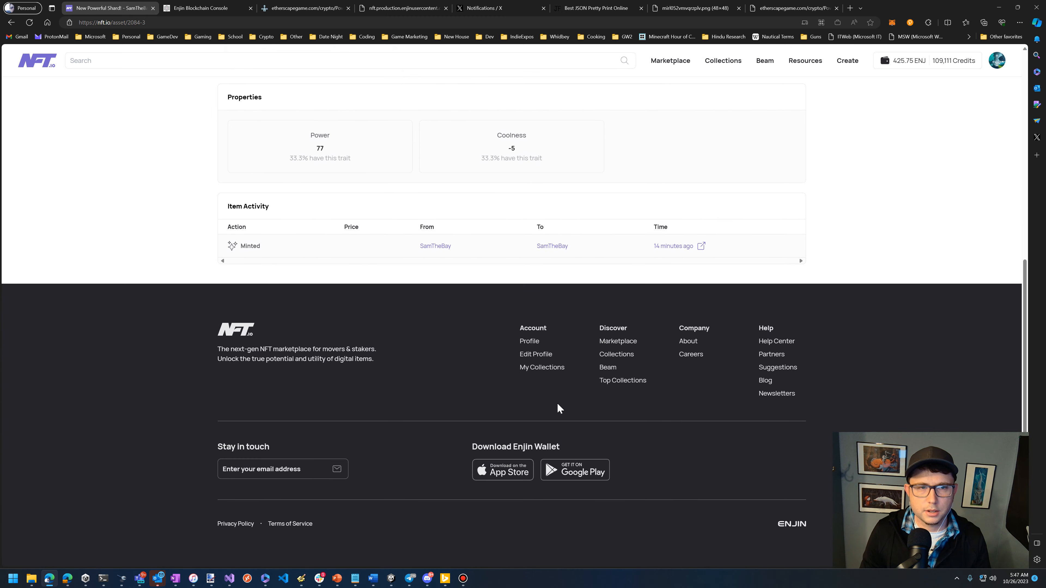
scroll(557, 406, "up", 6)
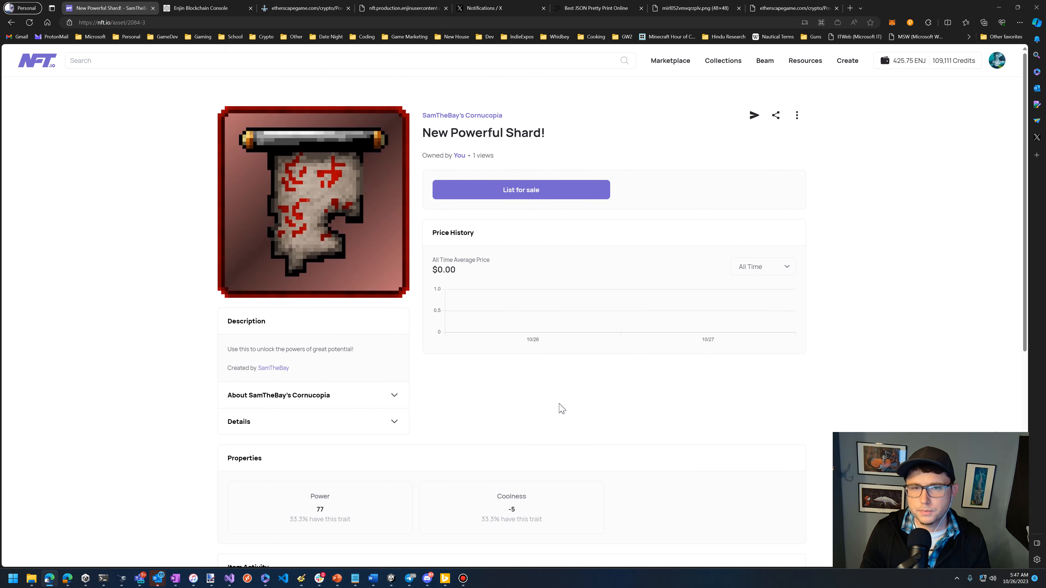